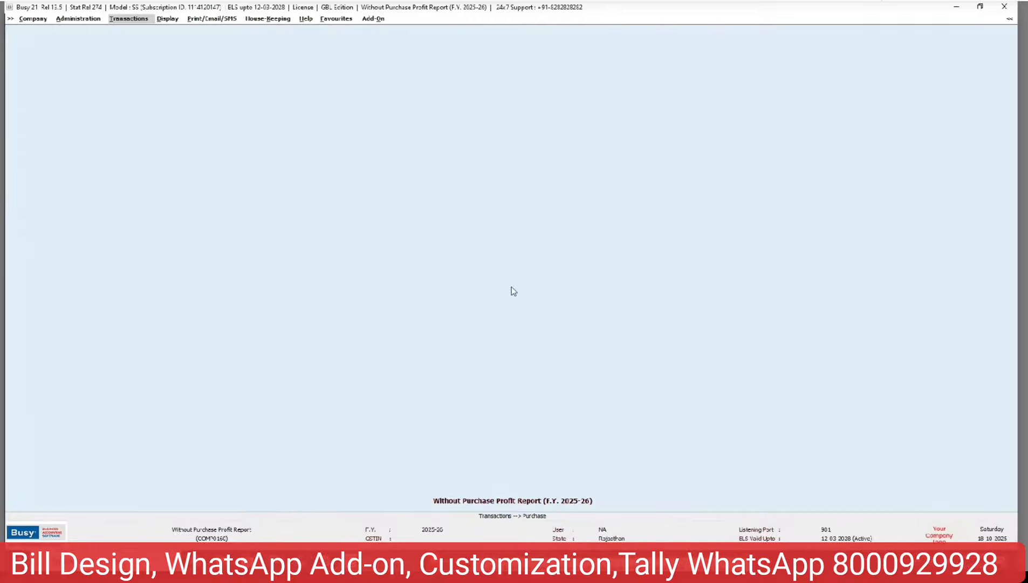
# - View the standard horizontal balance sheet and close it
pyautogui.click(167, 23)
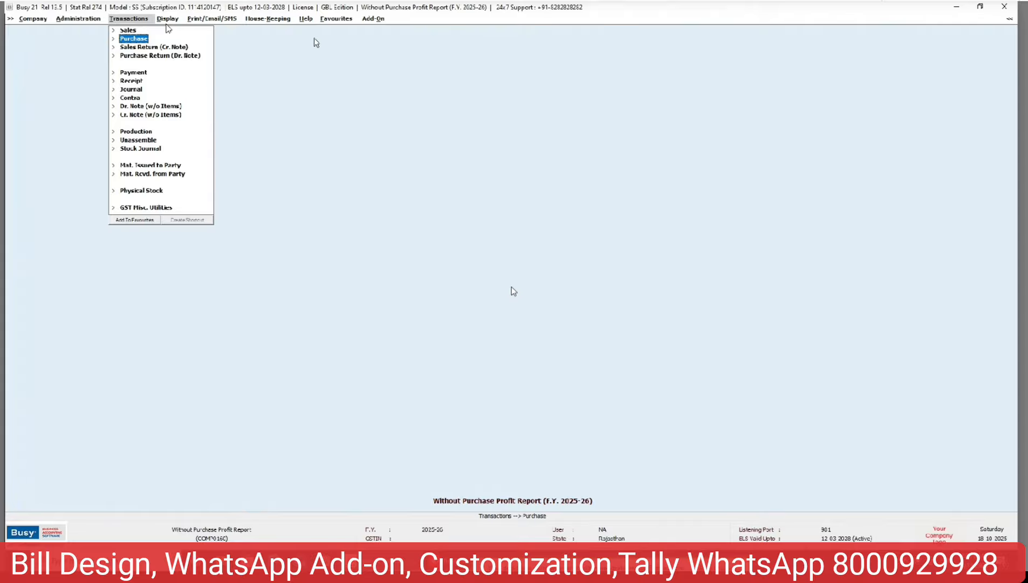
pyautogui.press('f')
pyautogui.press('Return')
pyautogui.press('Return')
pyautogui.press('Return')
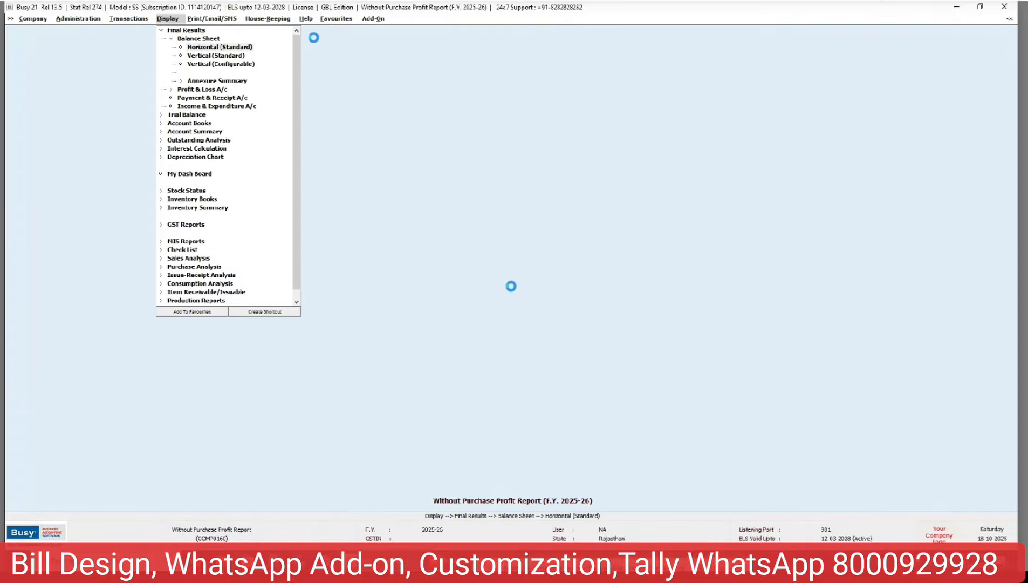
pyautogui.press('F2')
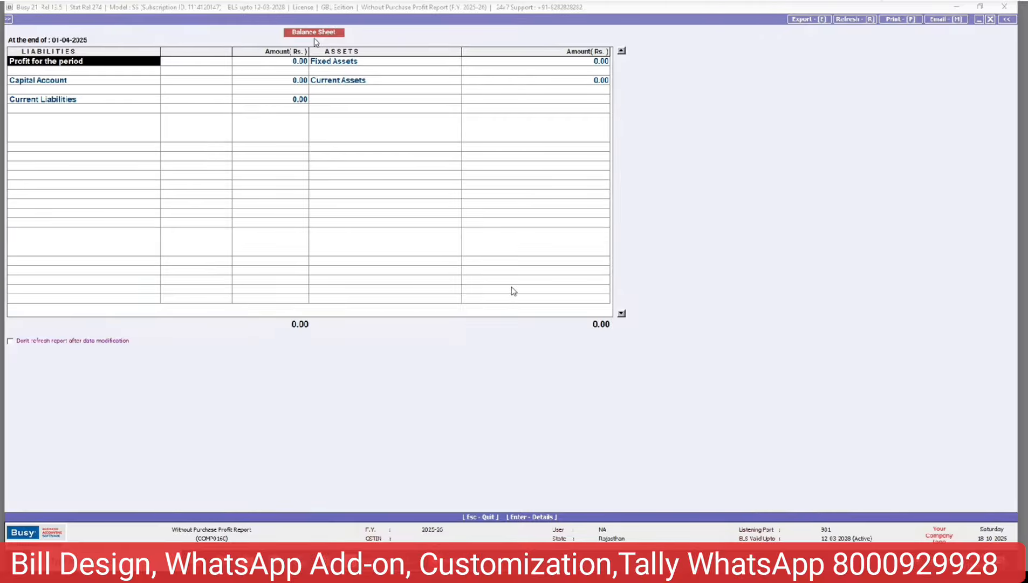
pyautogui.press('Escape')
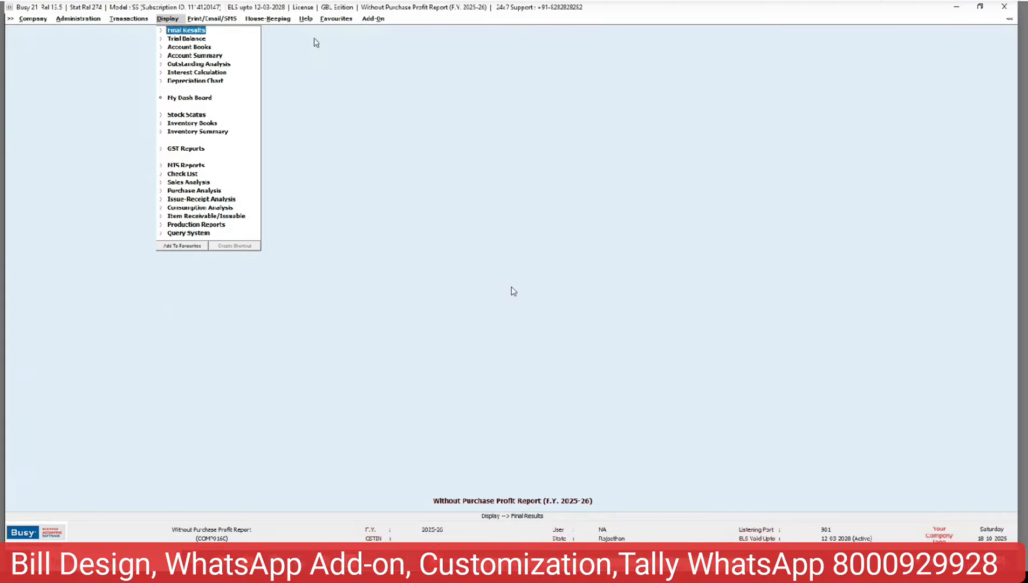
# - Start a new purchase voucher dated 01-04-2025 with voucher number 123
pyautogui.press('Left')
pyautogui.press('Return')
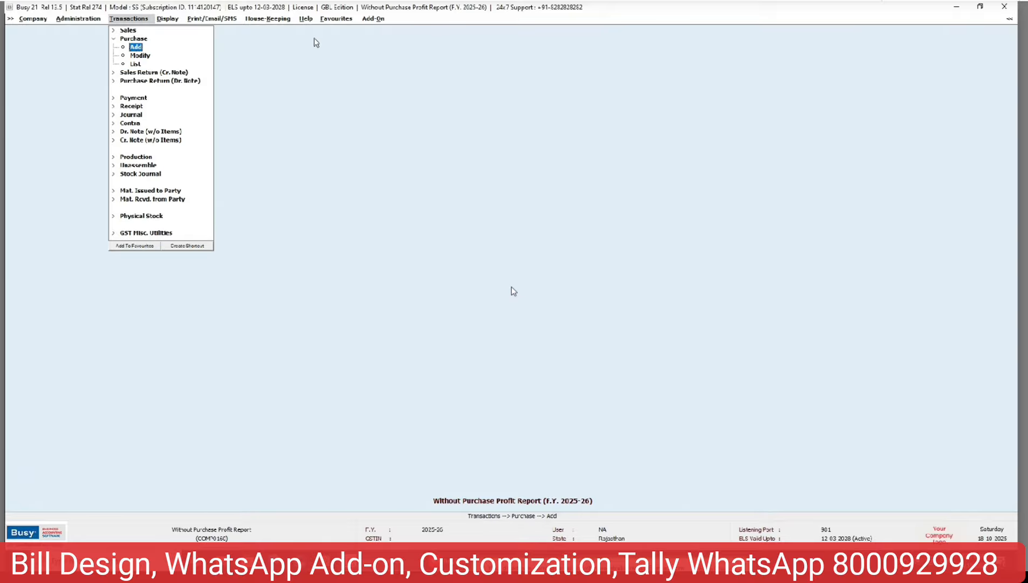
pyautogui.press('Return')
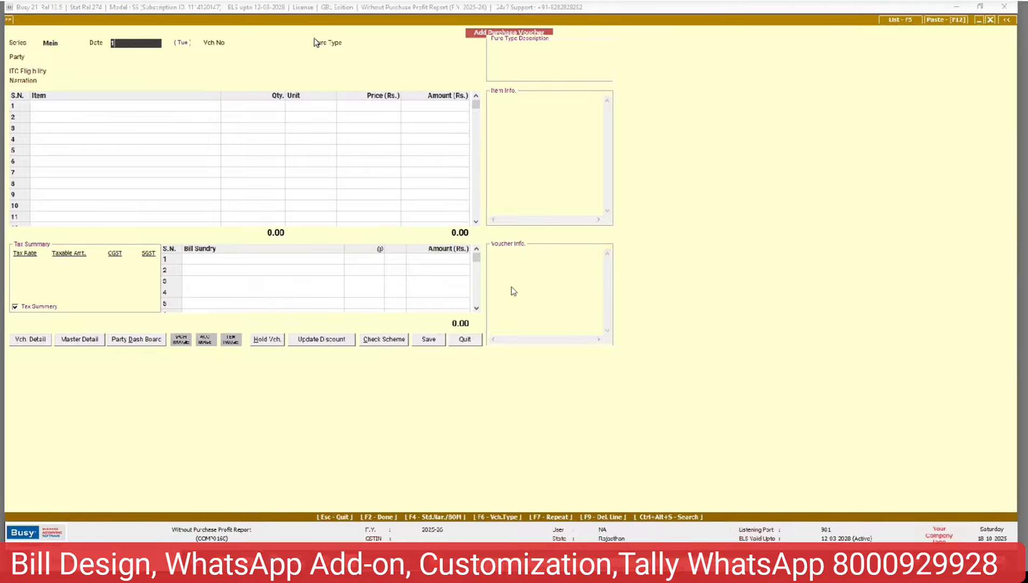
pyautogui.press('Return')
pyautogui.write('123')
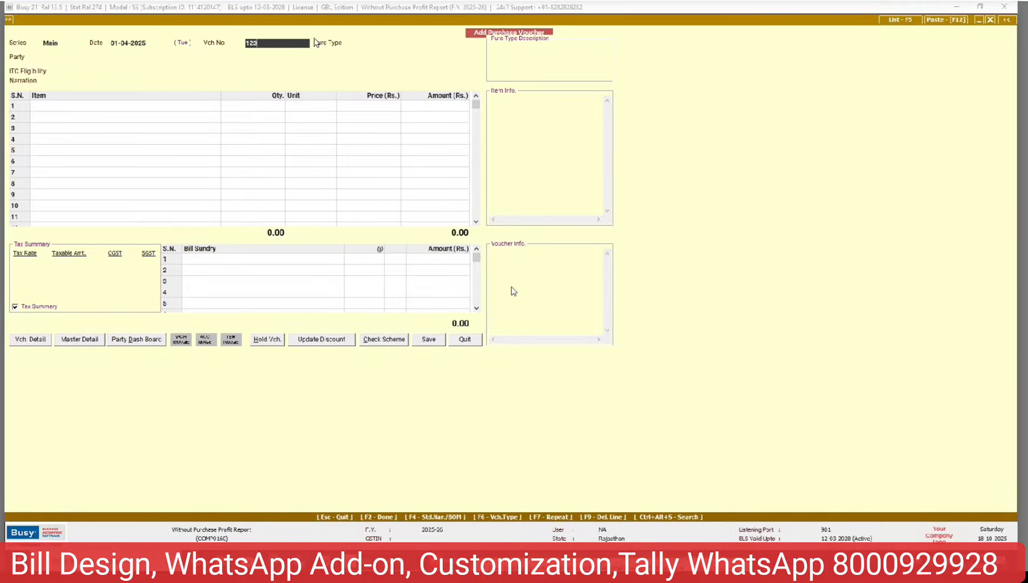
pyautogui.press('Return')
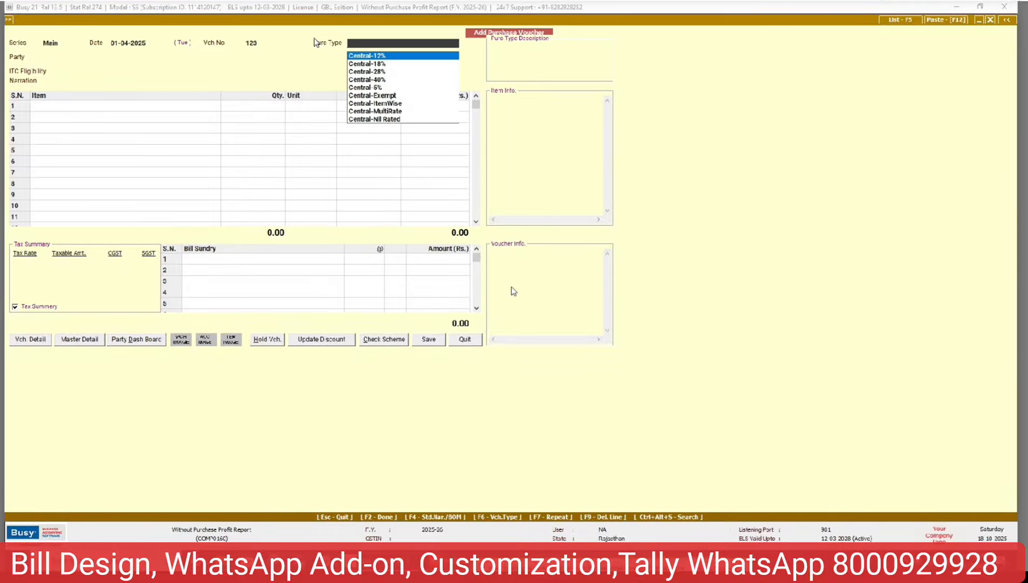
# - Set the purchase type to Local-ItemWise and the party to Busy Infotech Pvt. Ltd., allowing a local transaction with an out-of-state party
pyautogui.write('ite')
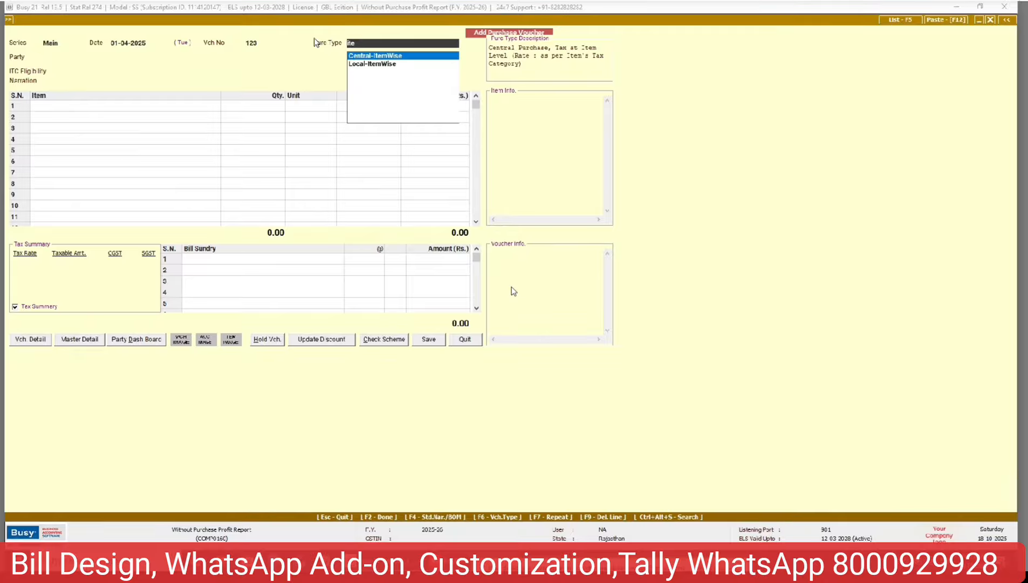
pyautogui.press('Down')
pyautogui.press('Return')
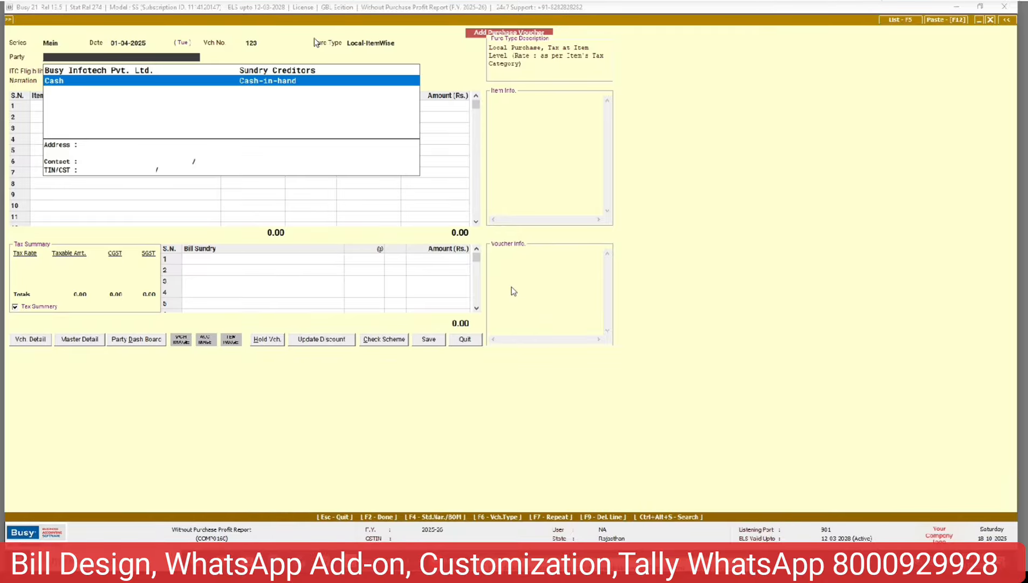
pyautogui.press('Up')
pyautogui.press('Return')
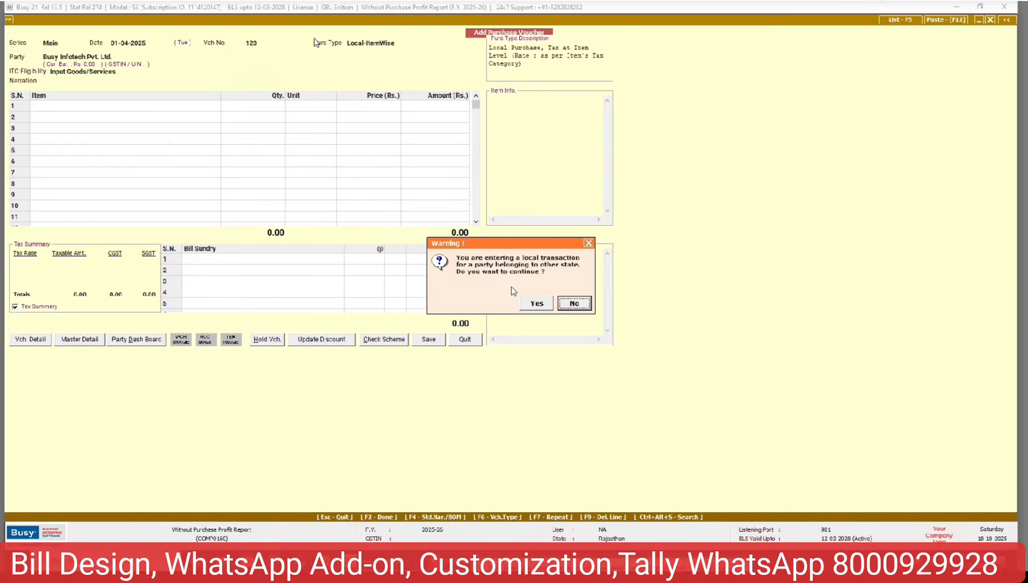
pyautogui.press('Left')
pyautogui.press('Return')
pyautogui.press('Return')
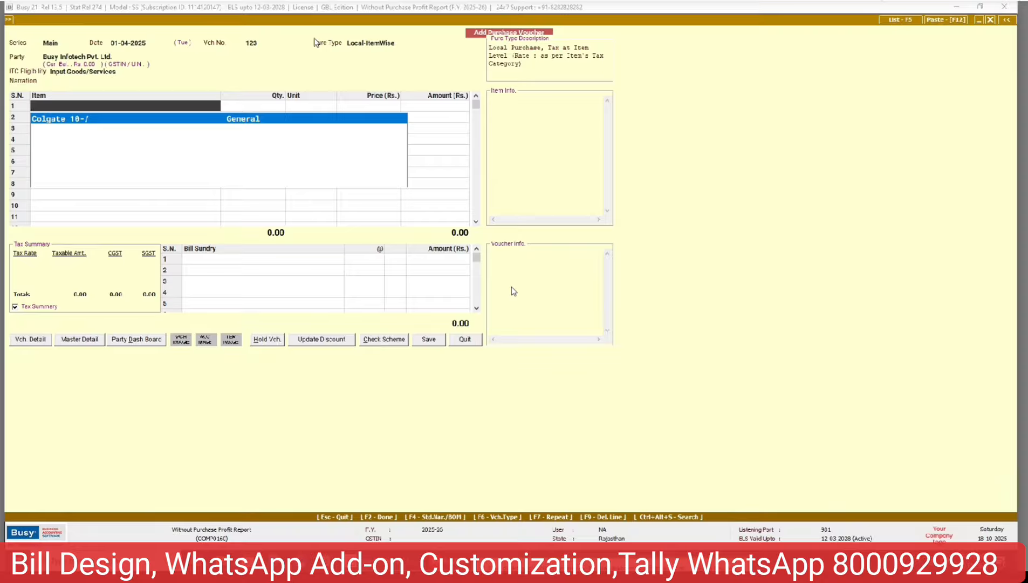
# - Add the item Colgate 10-/ to the purchase voucher with quantity 120 Pcs. at a price of 8.50 and no discount
pyautogui.press('Return')
pyautogui.write('8.5')
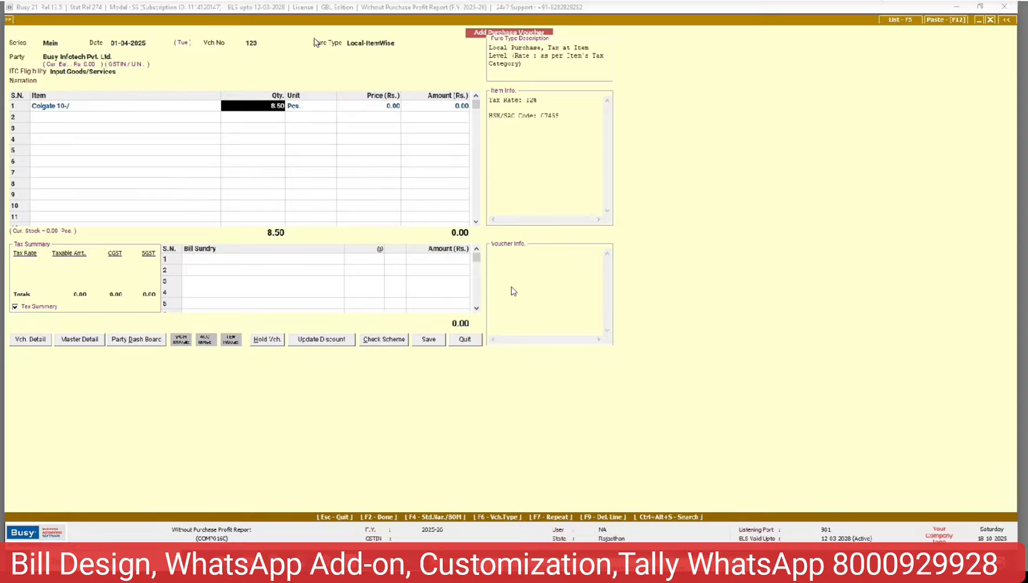
pyautogui.write('120')
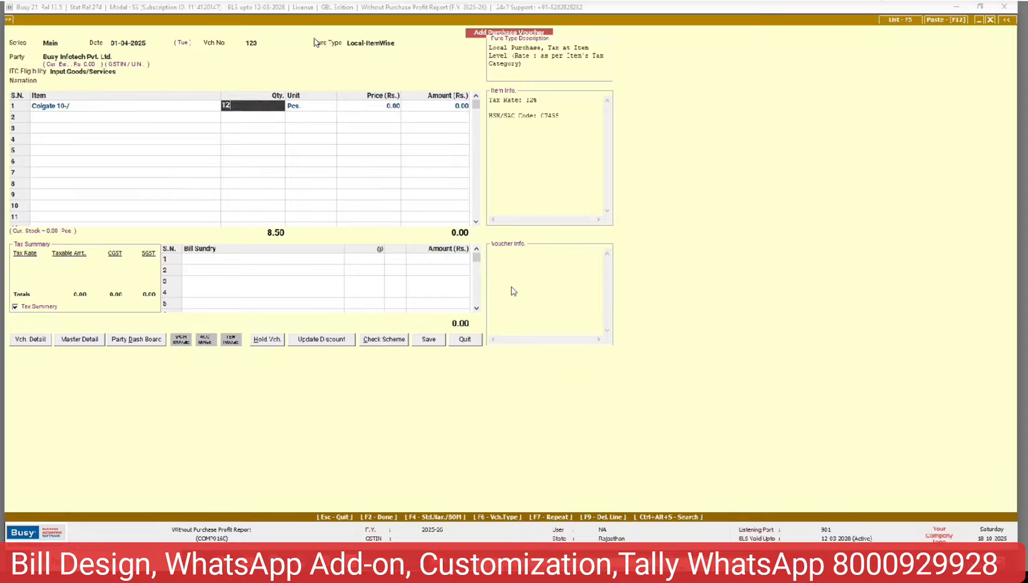
pyautogui.press('Return')
pyautogui.press('Return')
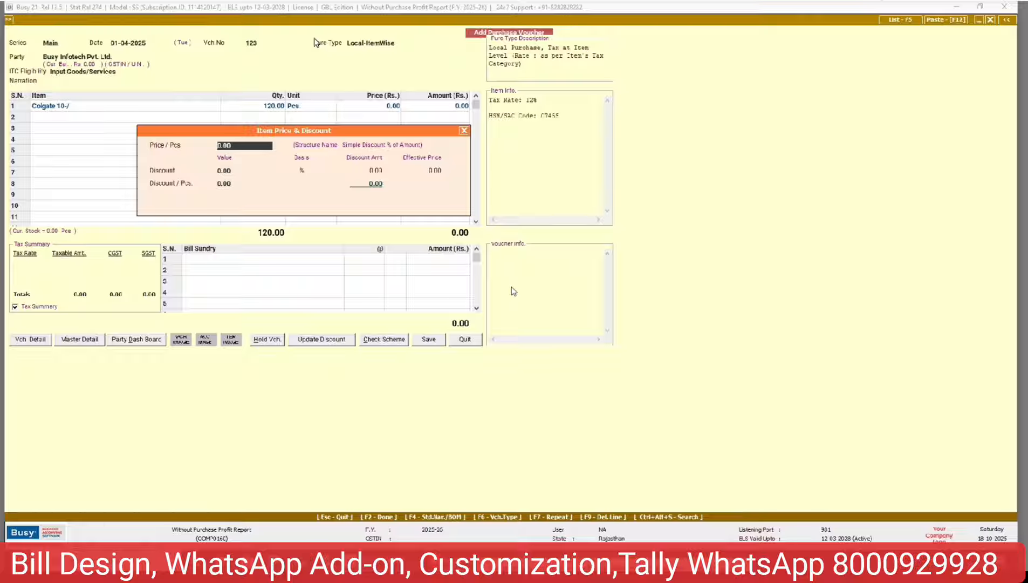
pyautogui.write('8.5')
pyautogui.press('Return')
pyautogui.press('Return')
pyautogui.press('Return')
pyautogui.press('Return')
pyautogui.press('Return')
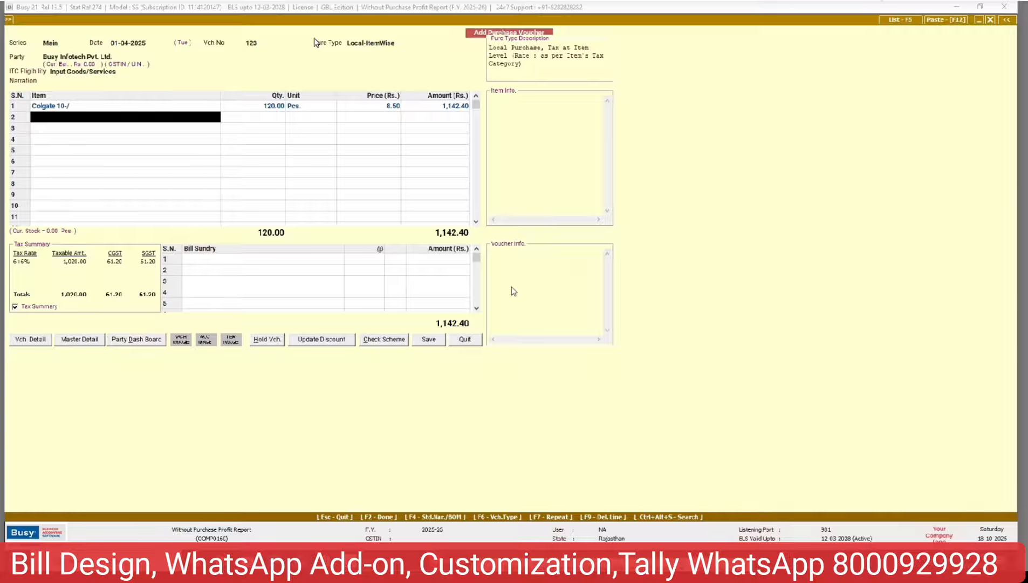
# - Save the purchase voucher, accepting a tax invoice for an unregistered party, and quit purchase entry
pyautogui.click(428, 340)
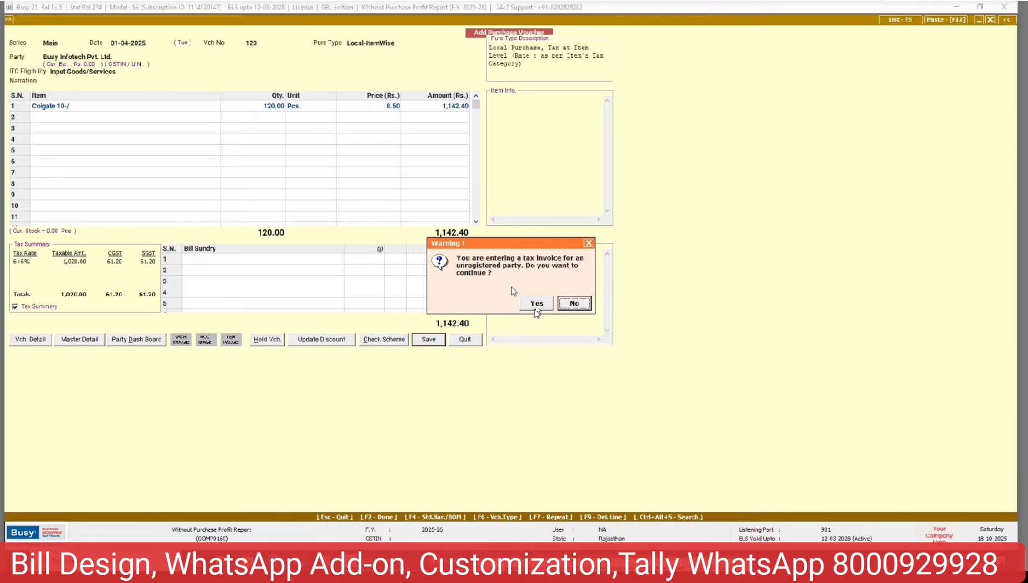
pyautogui.click(535, 305)
pyautogui.click(519, 317)
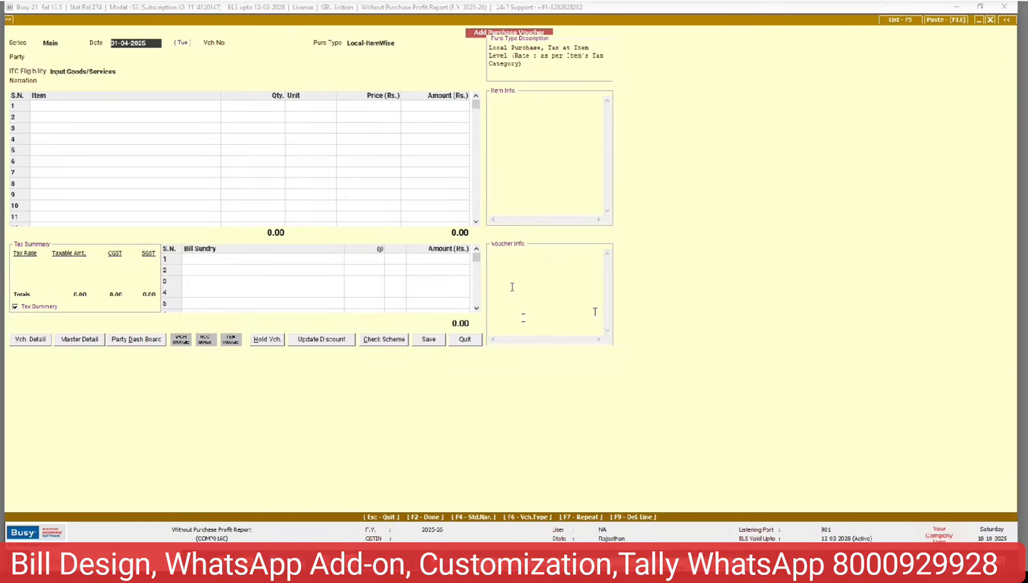
pyautogui.press('Escape')
pyautogui.press('Return')
# - Start a new sales voucher dated 02-04-2025, keeping the voucher number 1/2025-26
pyautogui.press('Up')
pyautogui.press('Up')
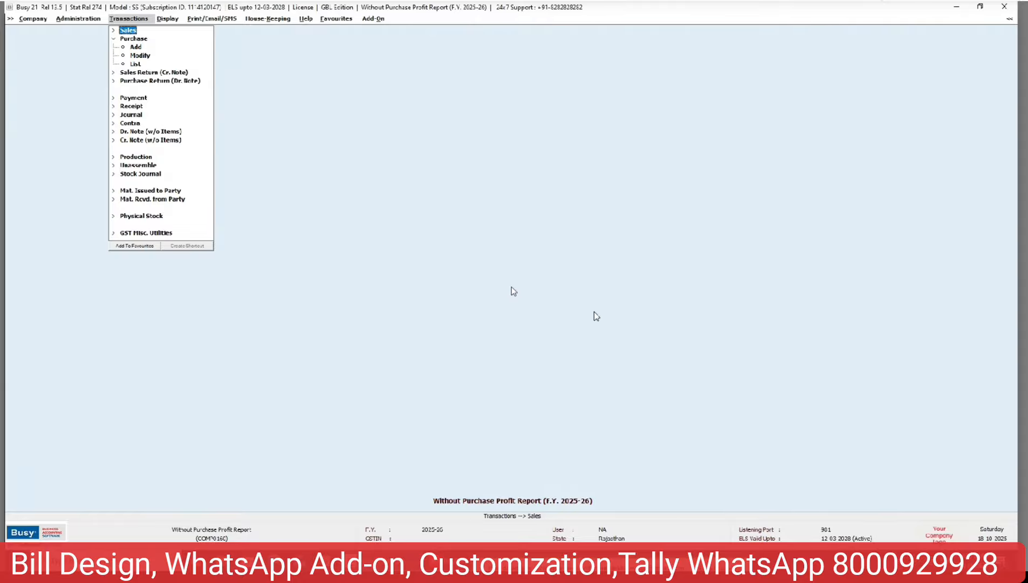
pyautogui.press('Return')
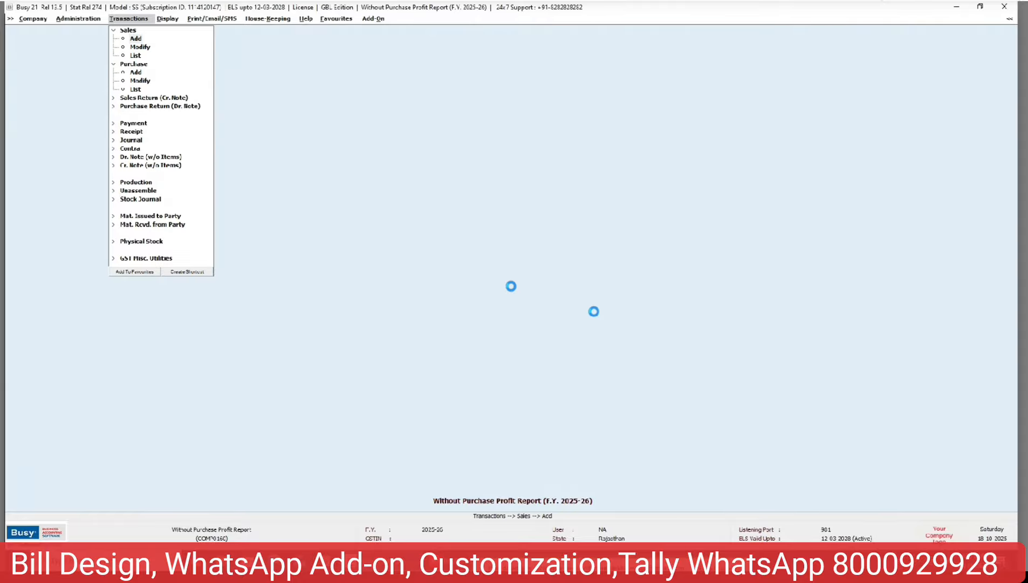
pyautogui.press('Return')
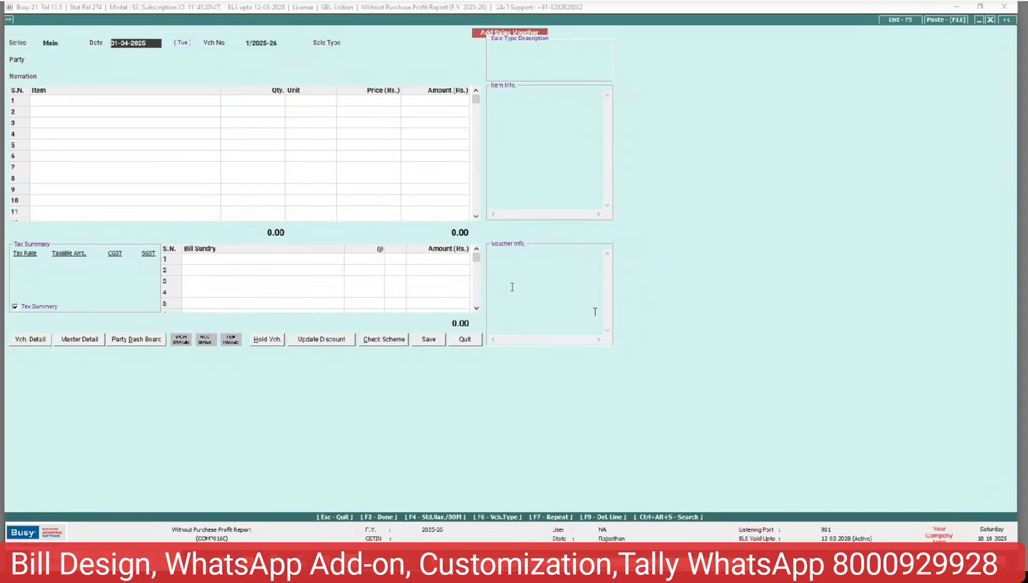
pyautogui.write('2')
pyautogui.press('Return')
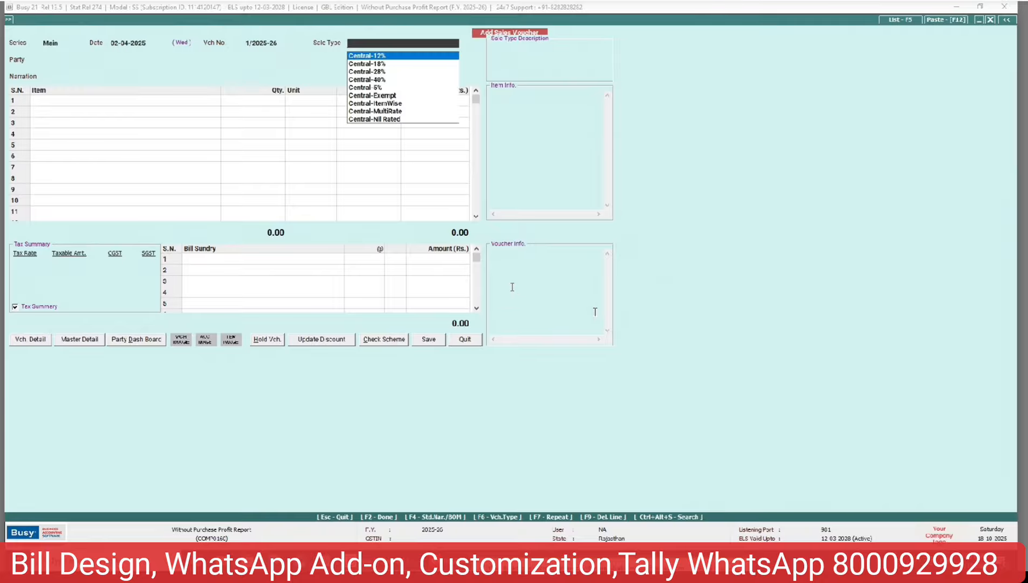
# - Set the sale type to Local-ItemWise and the party to Cash, leaving the narration empty
pyautogui.write('ite')
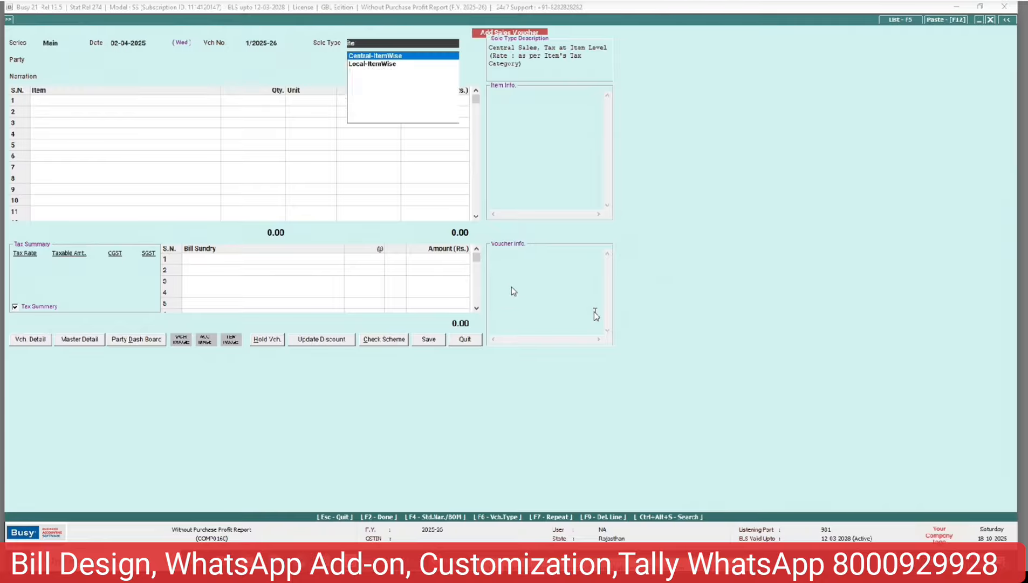
pyautogui.press('Down')
pyautogui.press('Return')
pyautogui.press('Down')
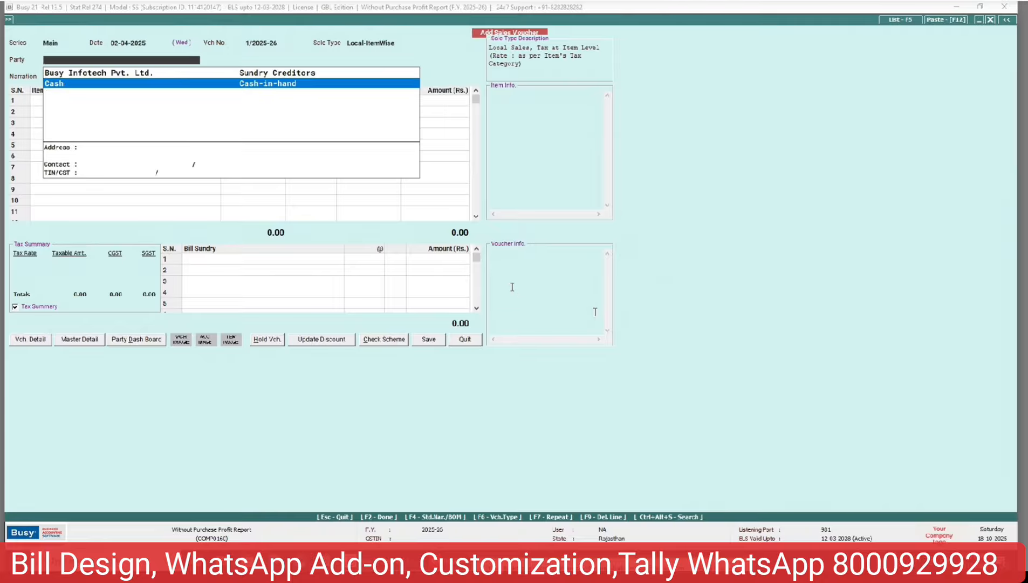
pyautogui.press('Return')
pyautogui.press('Return')
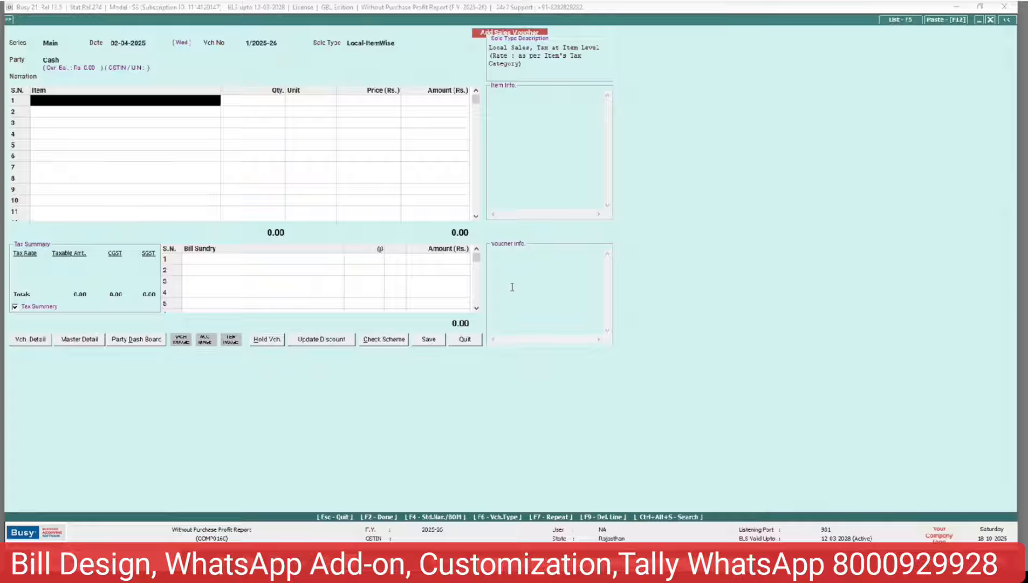
# - Add the item Colgate 10-/ to the sales voucher with quantity 10 Pcs. at a price of 9.00, accepting its item-wise GST
pyautogui.press('Return')
pyautogui.press('Return')
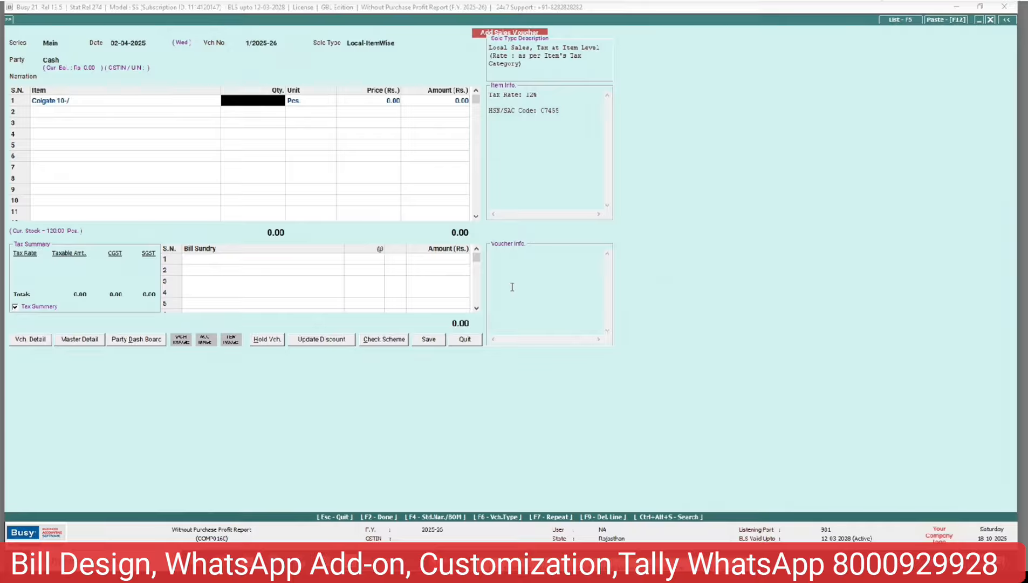
pyautogui.write('10')
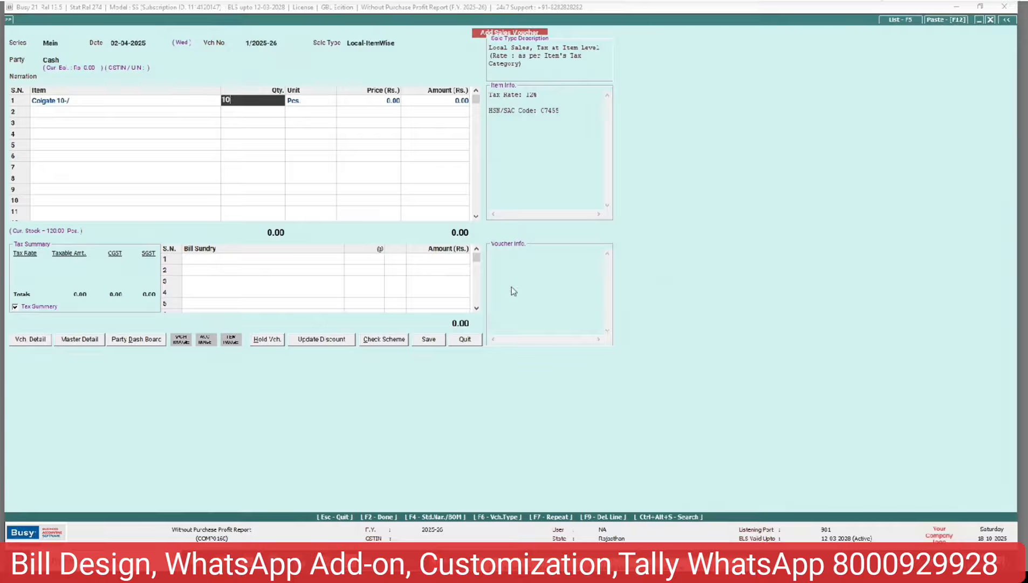
pyautogui.press('Return')
pyautogui.press('Return')
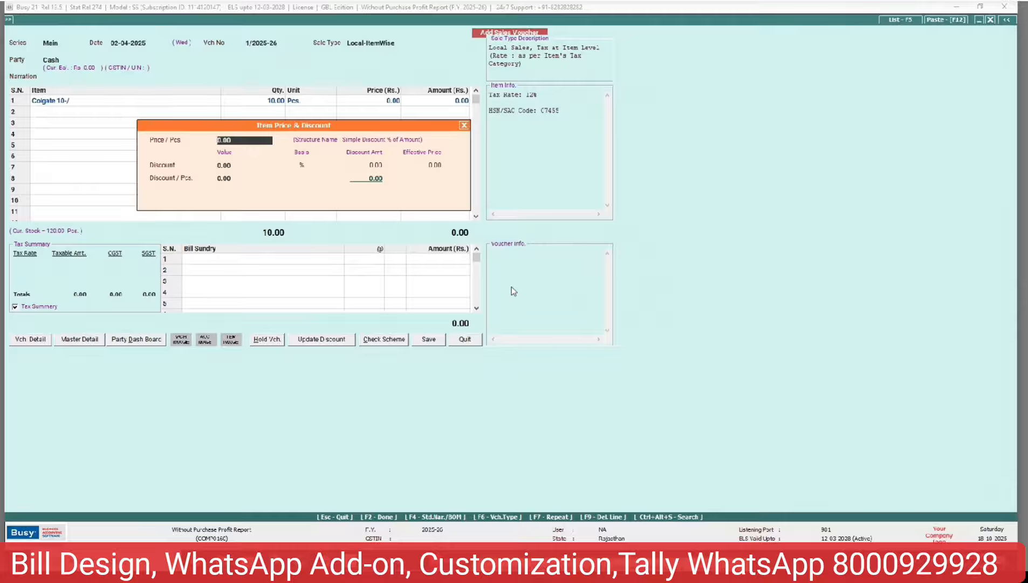
pyautogui.write('9')
pyautogui.press('Return')
pyautogui.press('Return')
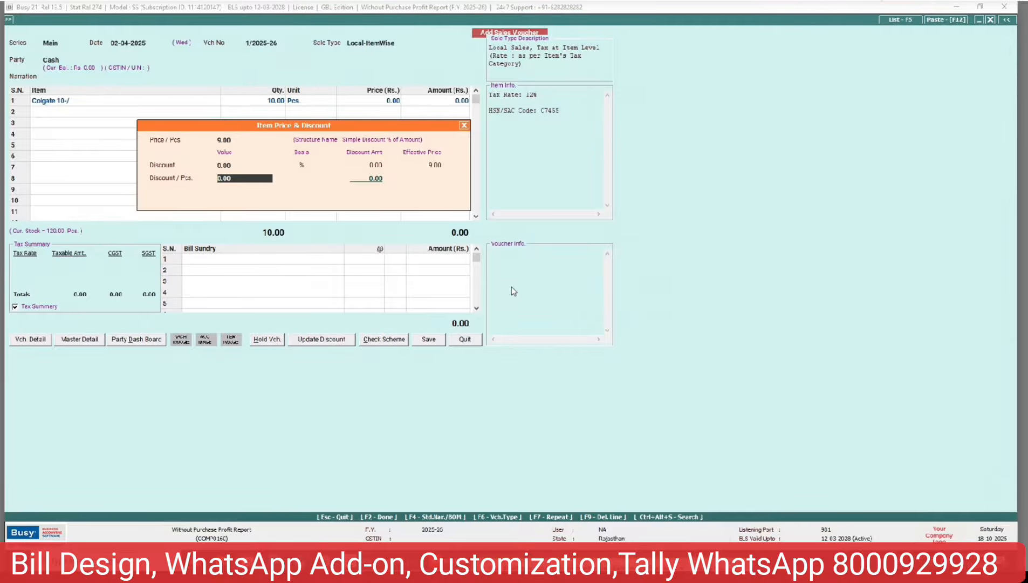
pyautogui.press('Return')
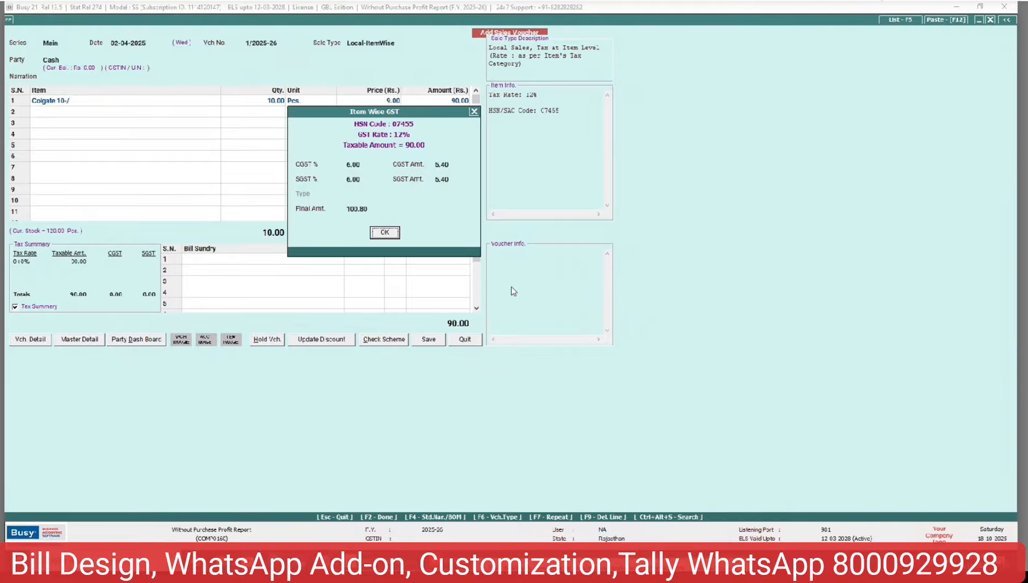
pyautogui.press('Return')
# - Save the sales voucher and quit sales entry
pyautogui.press('Return')
pyautogui.press('Return')
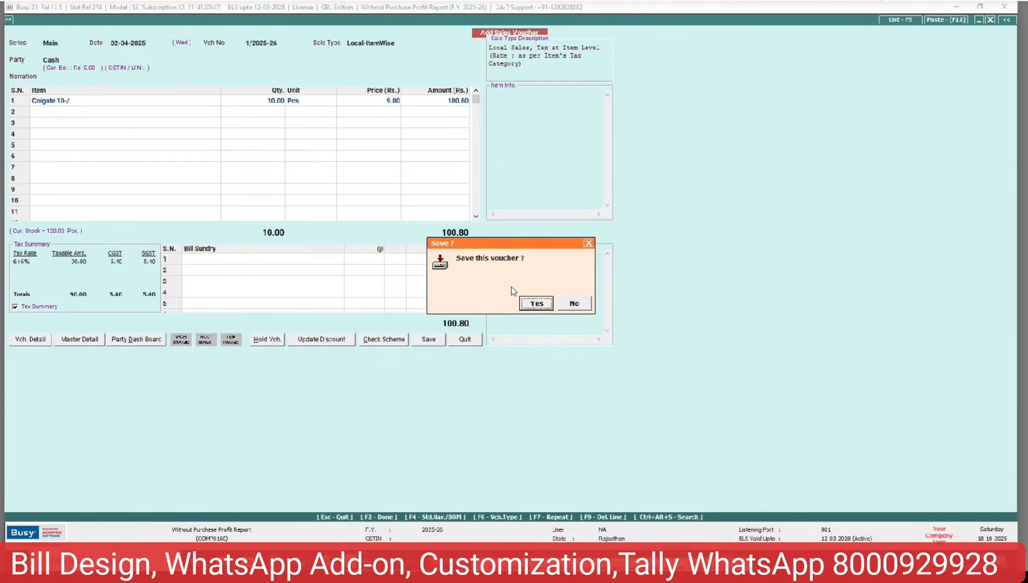
pyautogui.press('Return')
pyautogui.press('Escape')
pyautogui.press('Escape')
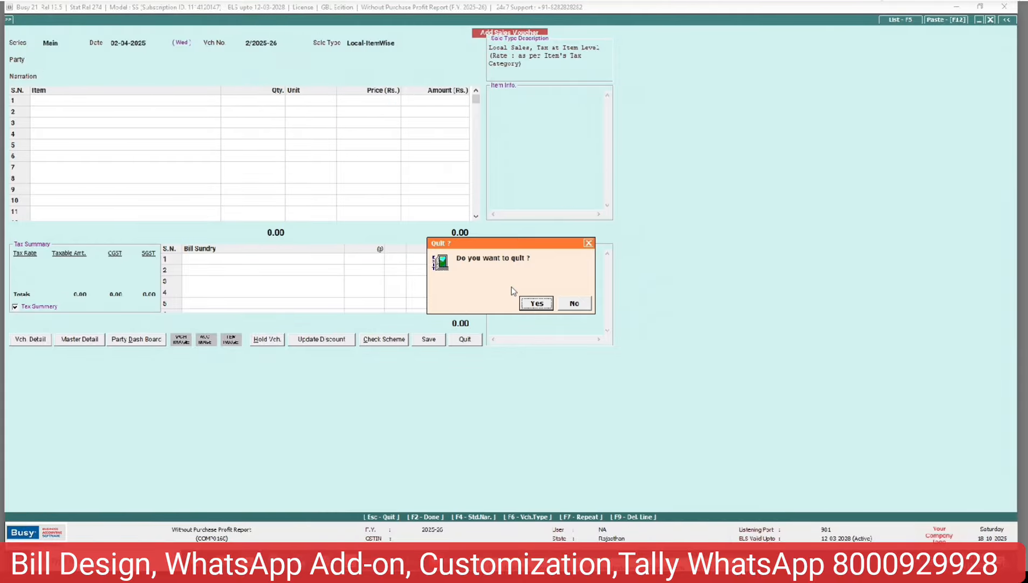
pyautogui.press('Return')
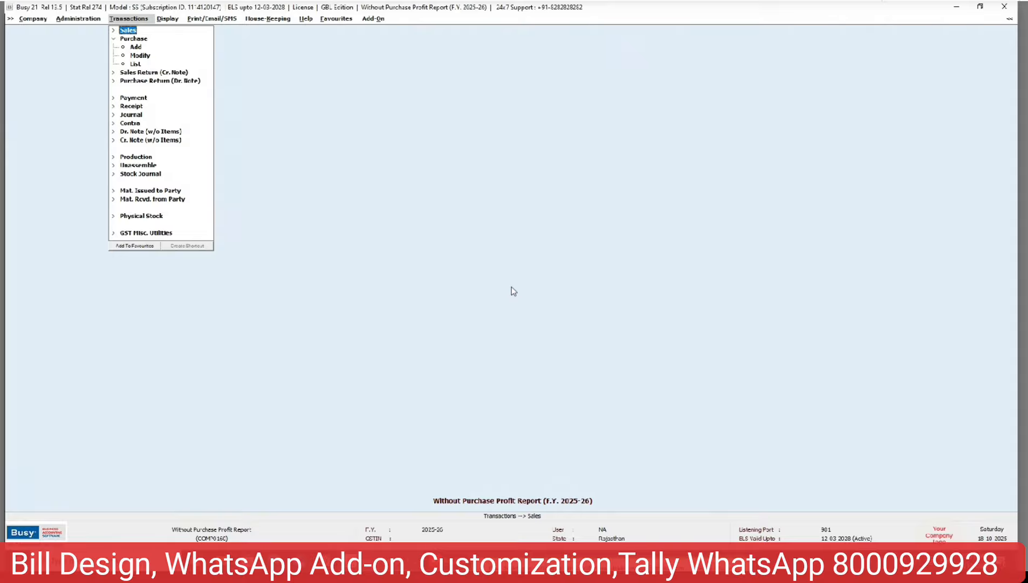
# - Open the Bill-wise report options under the MIS profitability reports
pyautogui.press('Right')
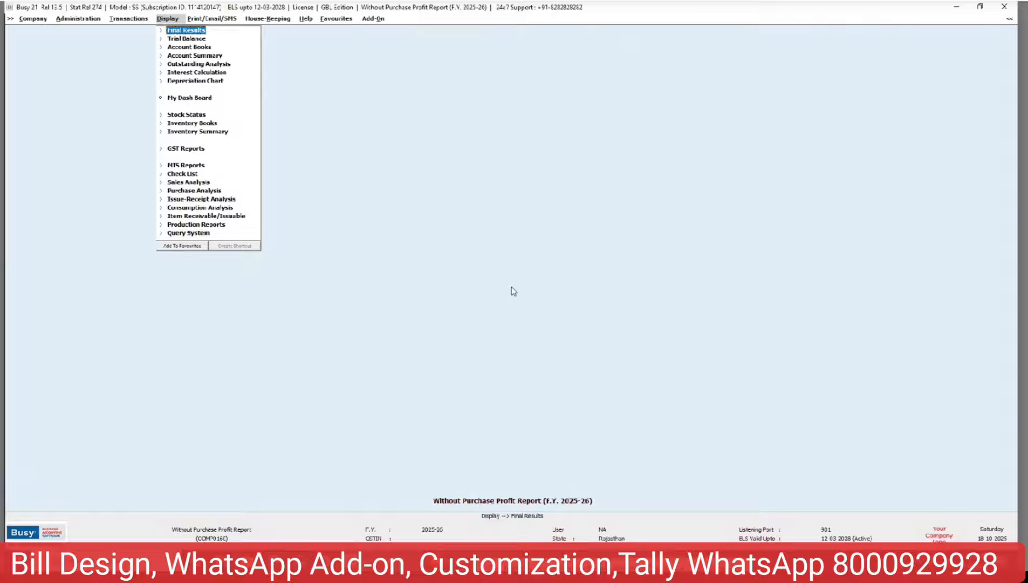
pyautogui.press('Down')
pyautogui.press('Down')
pyautogui.press('Down')
pyautogui.press('Down')
pyautogui.press('Down')
pyautogui.press('Down')
pyautogui.press('Down')
pyautogui.press('Down')
pyautogui.press('Down')
pyautogui.press('Down')
pyautogui.press('Down')
pyautogui.press('Down')
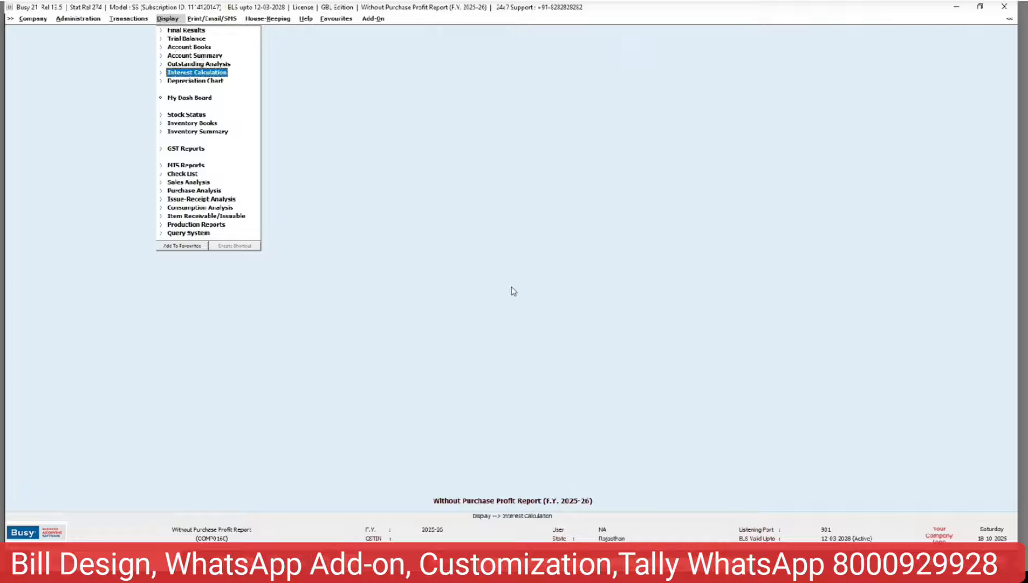
pyautogui.press('Up')
pyautogui.press('Return')
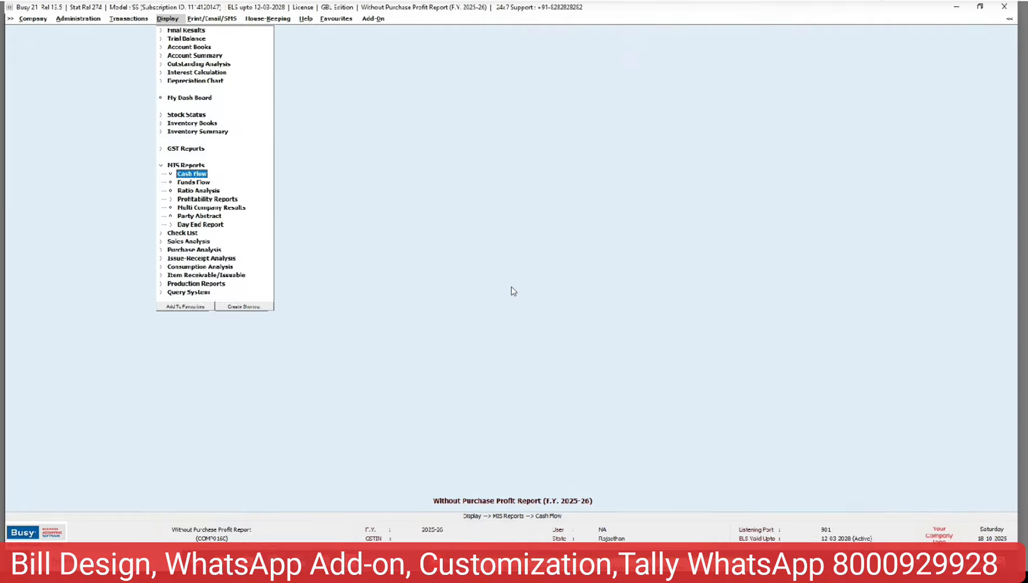
pyautogui.press('Down')
pyautogui.press('Down')
pyautogui.press('Down')
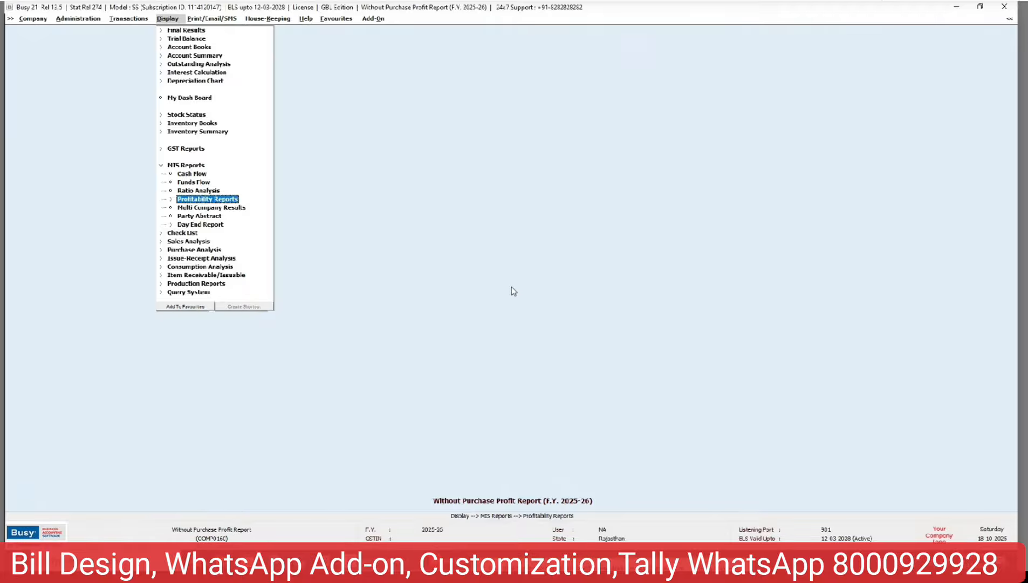
pyautogui.press('Return')
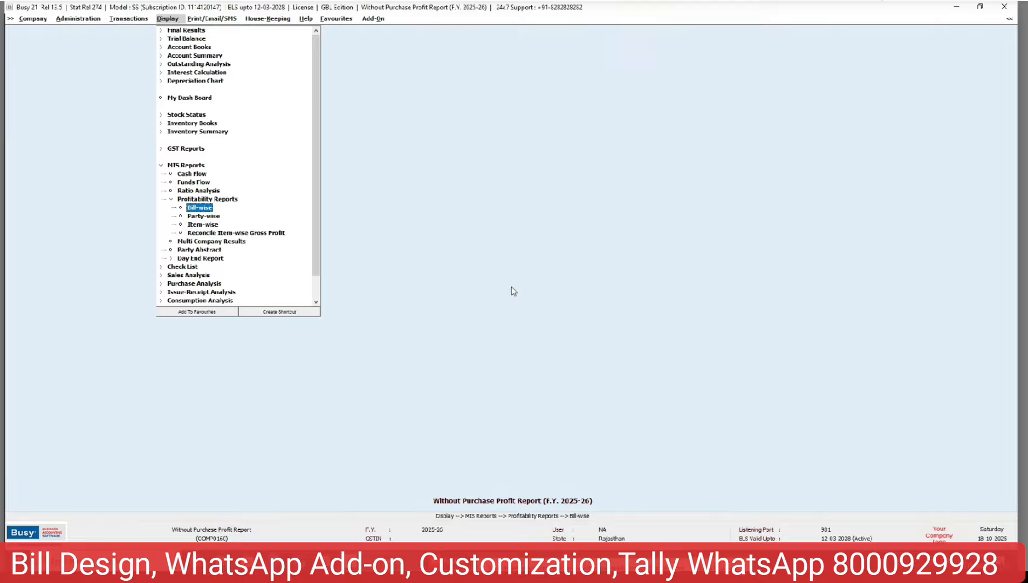
pyautogui.press('Down')
pyautogui.press('Down')
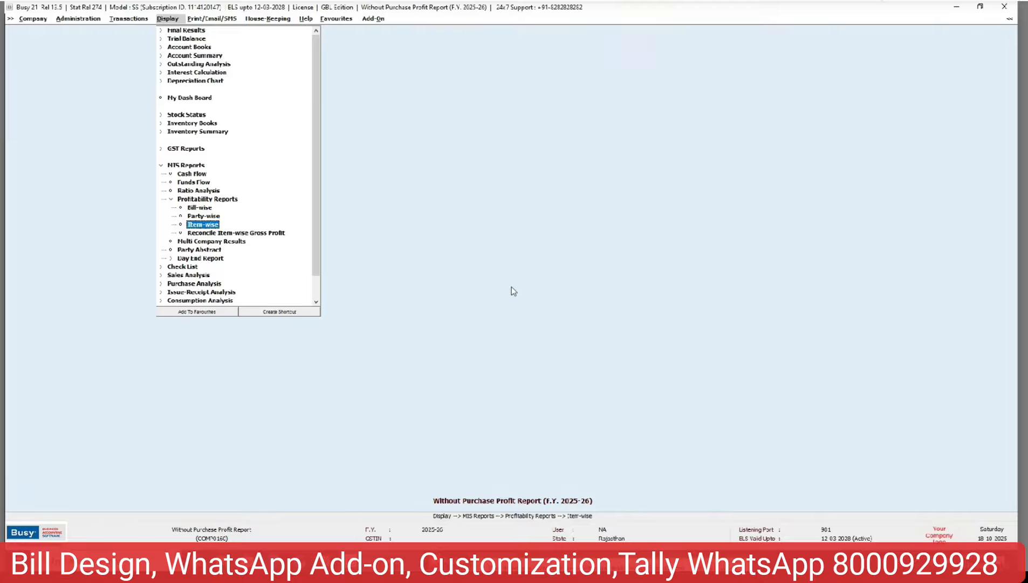
pyautogui.press('Up')
pyautogui.press('Up')
pyautogui.press('Return')
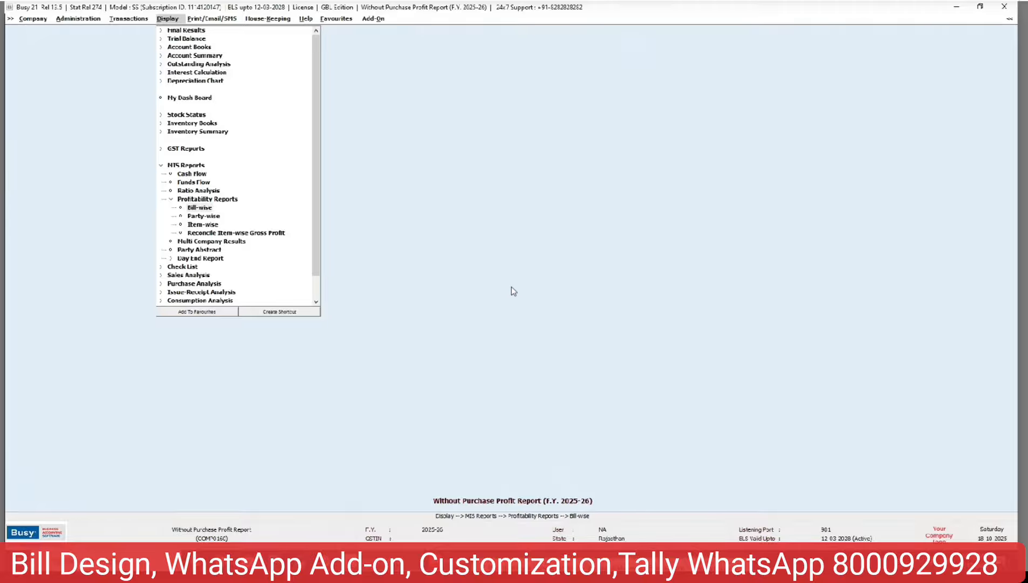
pyautogui.press('Return')
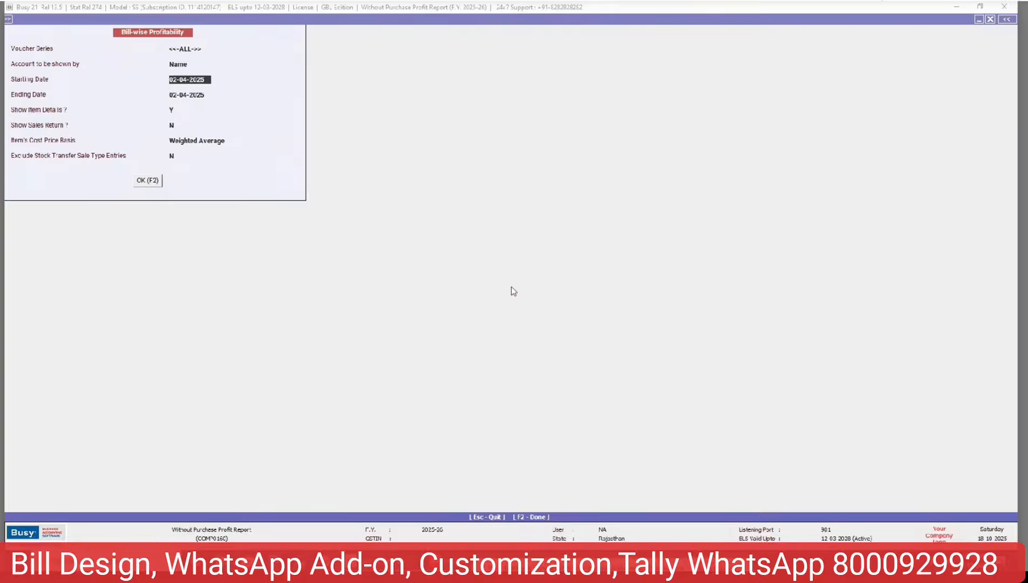
# - Run the Bill-wise Profitability report for all series from 01-04-2025 to 30-04-2025 with item details and Weighted Average cost basis
pyautogui.write('01-04-2025')
pyautogui.press('Return')
pyautogui.write('30-04-2025')
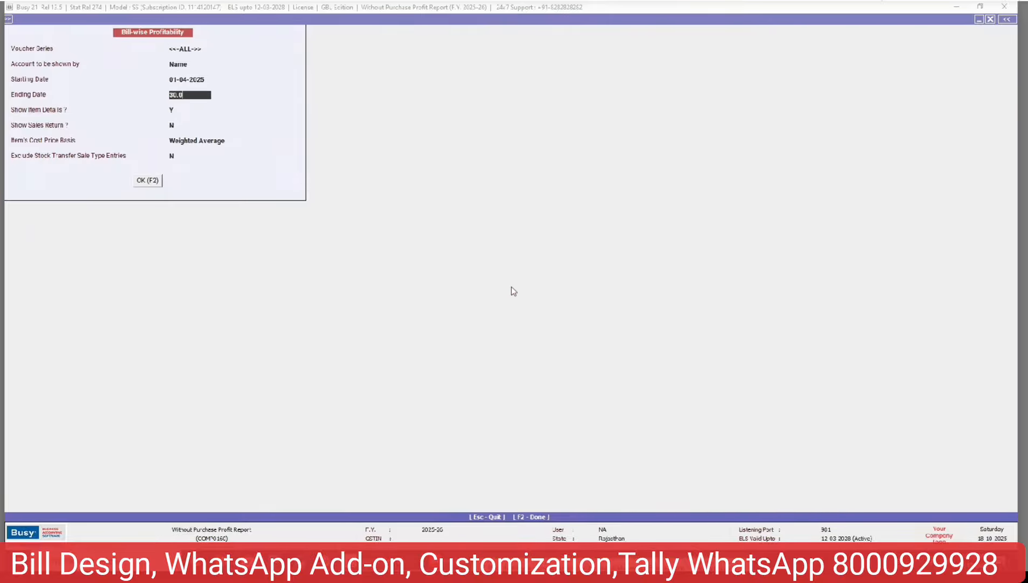
pyautogui.press('Return')
pyautogui.press('Return')
pyautogui.press('Return')
pyautogui.press('Return')
pyautogui.press('Return')
pyautogui.press('Return')
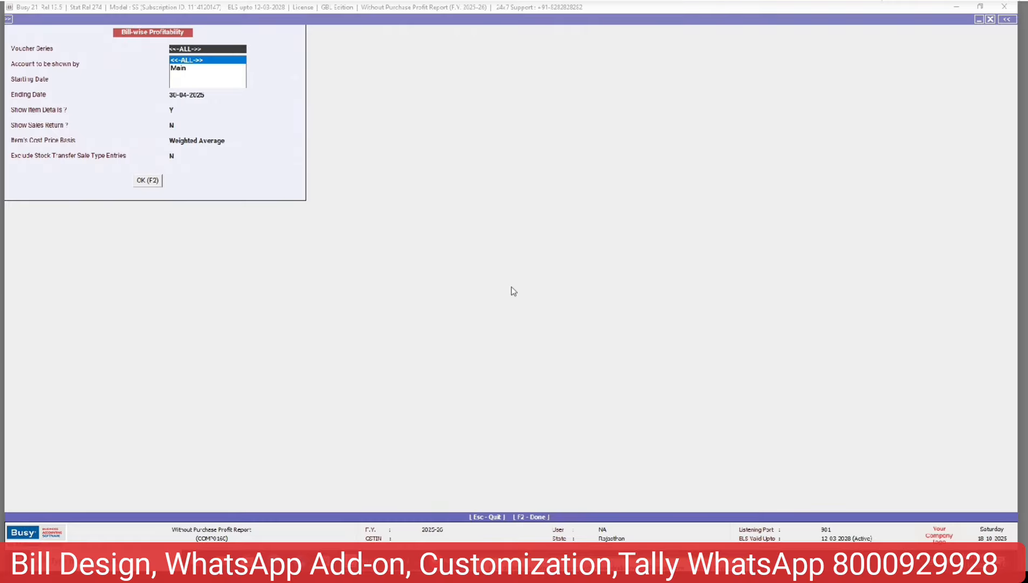
pyautogui.press('F2')
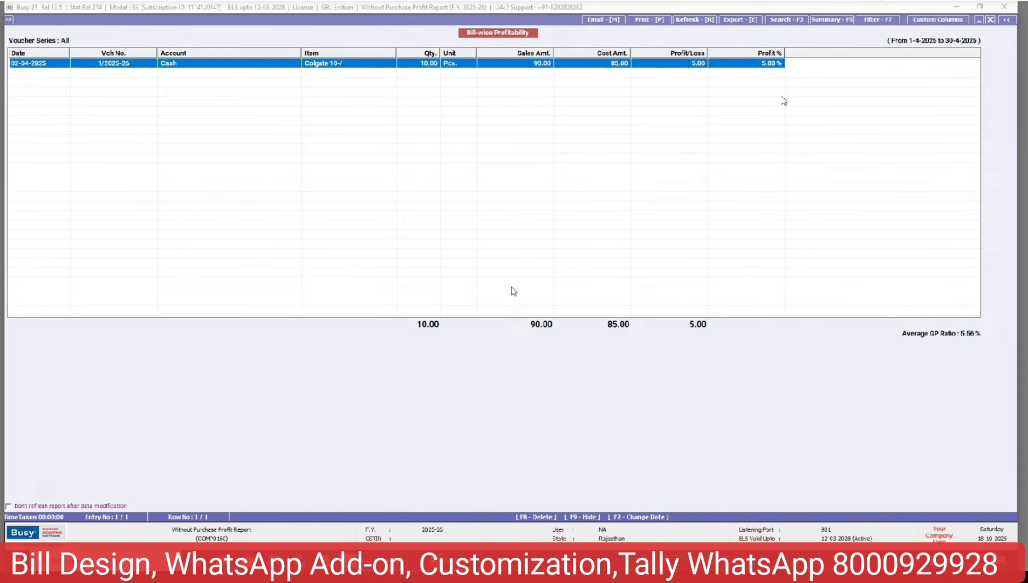
# - Rerun the Bill-wise Profitability report for the same period with item details turned off
pyautogui.press('Escape')
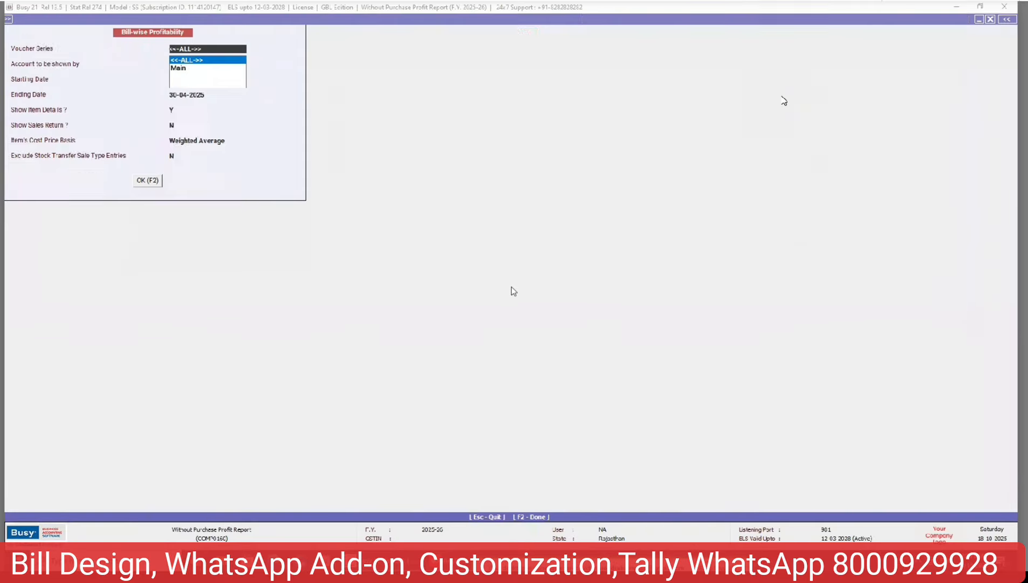
pyautogui.press('Return')
pyautogui.press('Return')
pyautogui.press('Return')
pyautogui.press('Return')
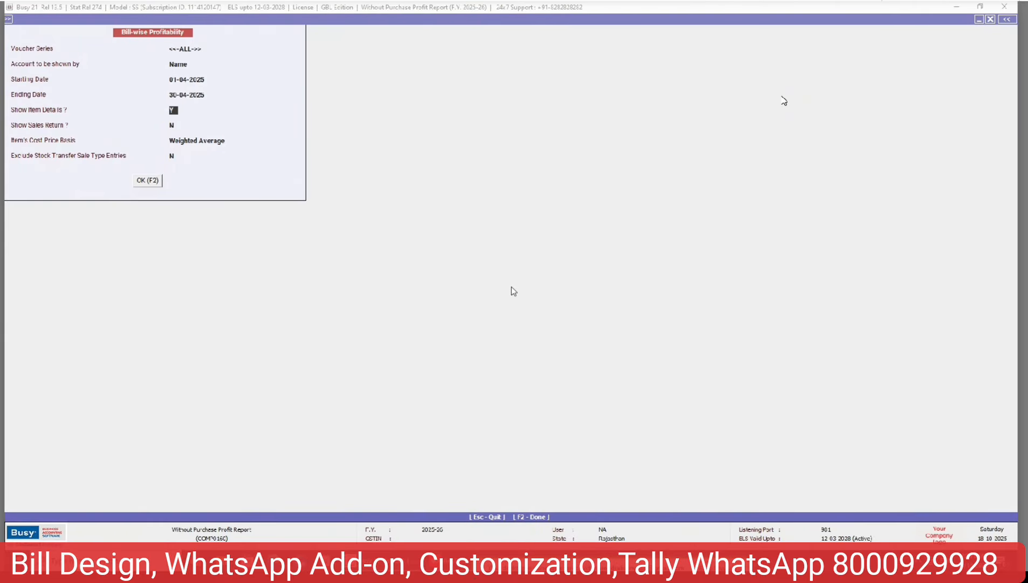
pyautogui.press('Return')
pyautogui.press('Return')
pyautogui.press('Return')
pyautogui.press('Return')
pyautogui.press('Return')
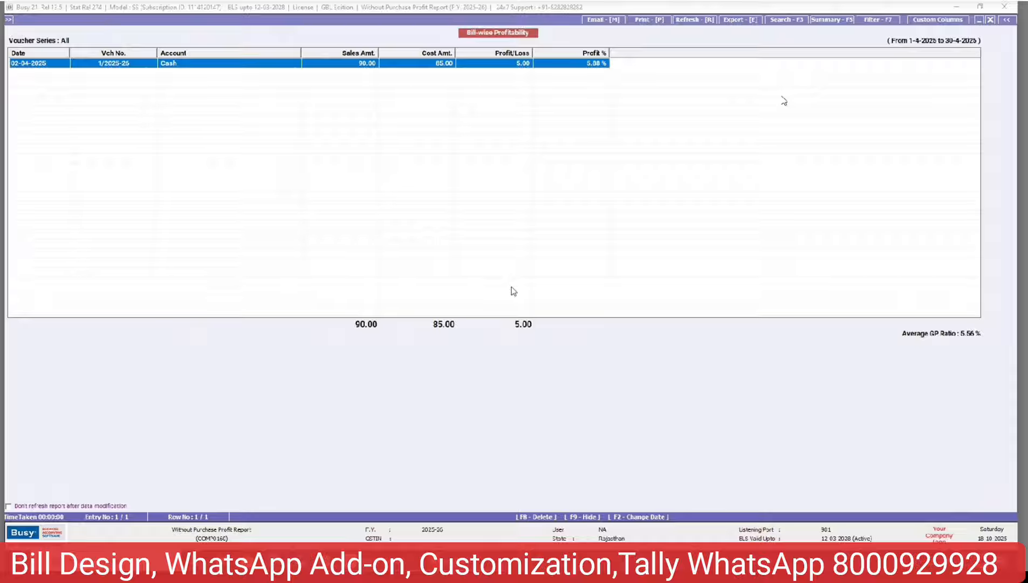
# - View the cash sales voucher behind the report line, and close the voucher and the report
pyautogui.doubleClick(513, 291)
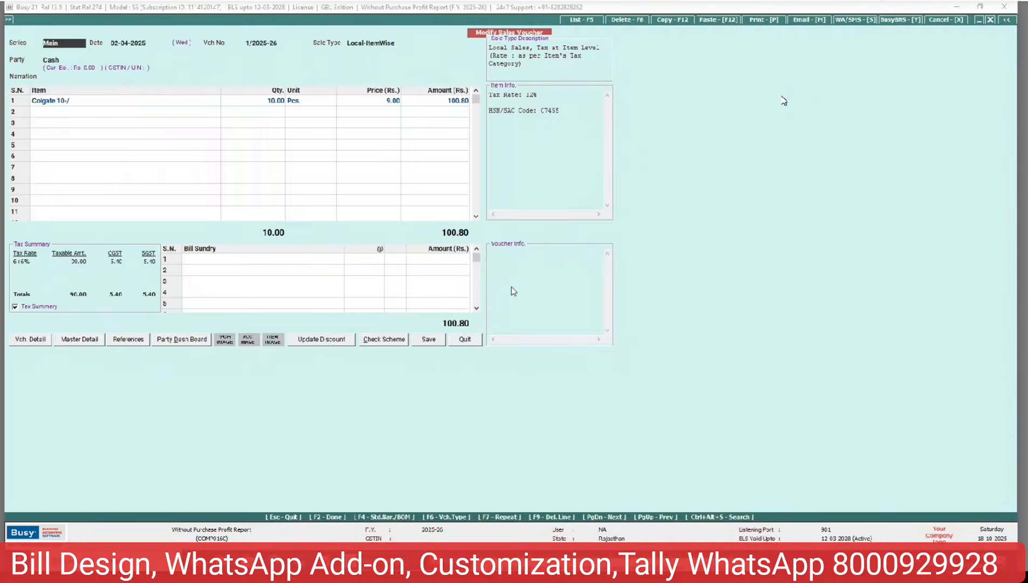
pyautogui.press('Escape')
pyautogui.press('Escape')
pyautogui.press('Escape')
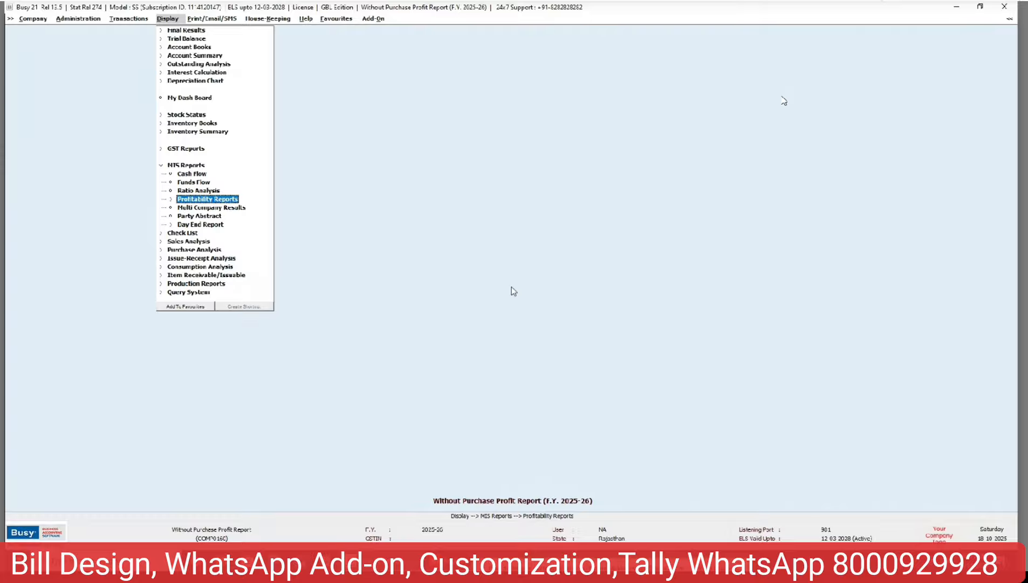
# - Delete purchase voucher 123 dated 01-04-2025 from the Main series and quit purchase voucher modification
pyautogui.press('Left')
pyautogui.press('Down')
pyautogui.press('Down')
pyautogui.press('Down')
pyautogui.press('Return')
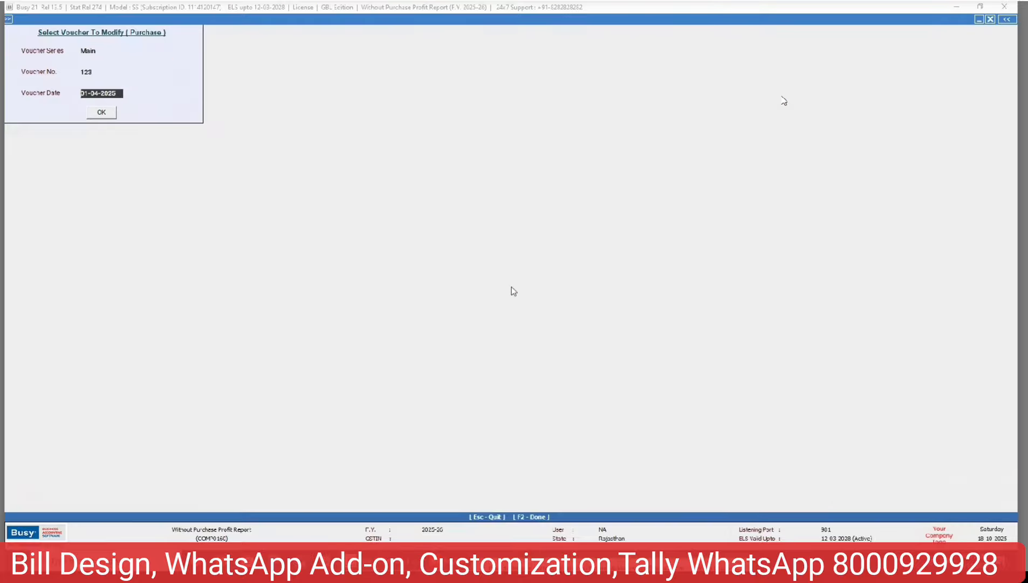
pyautogui.press('Return')
pyautogui.press('Return')
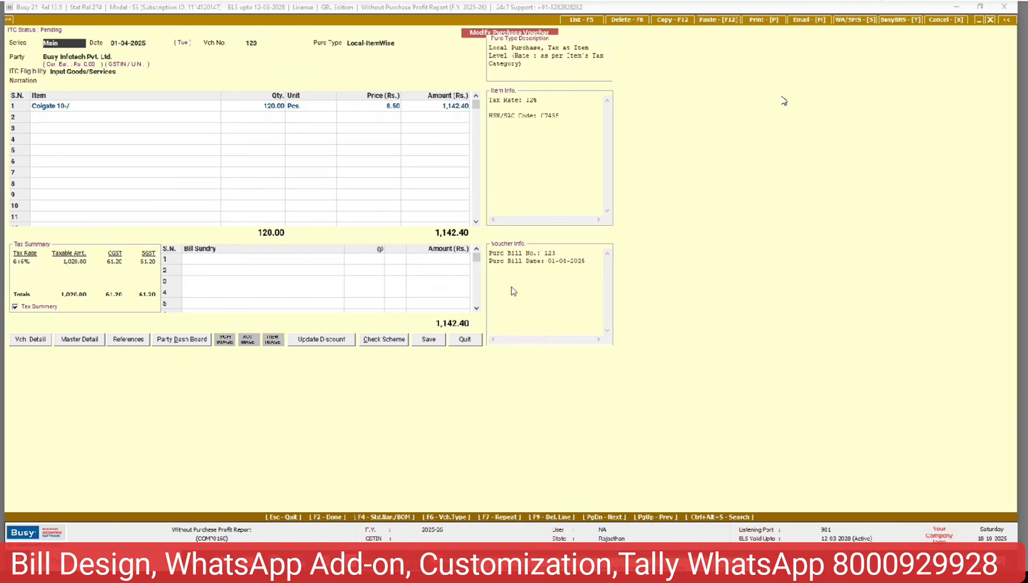
pyautogui.press('Return')
pyautogui.press('Return')
pyautogui.press('Return')
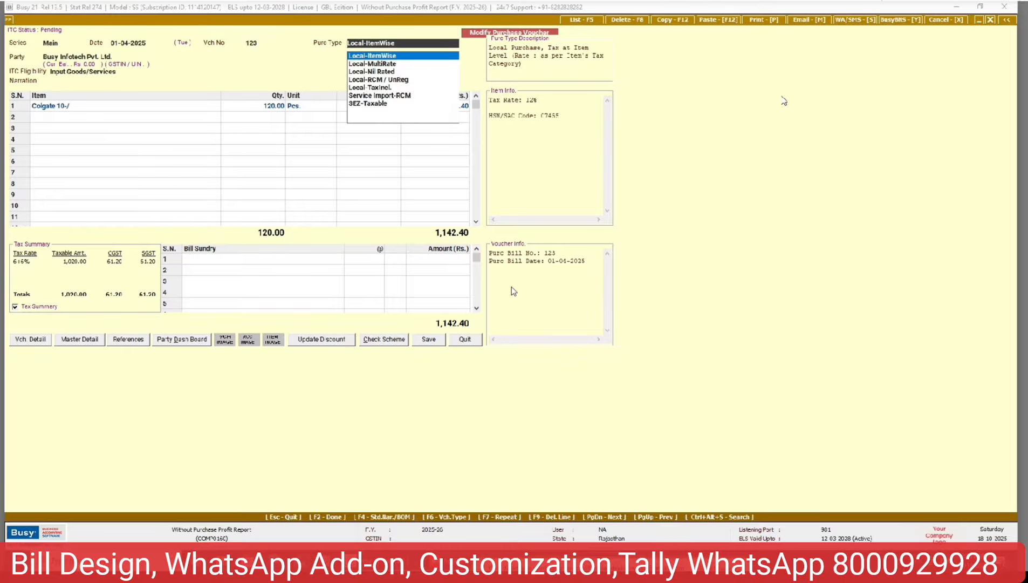
pyautogui.press('F8')
pyautogui.press('Return')
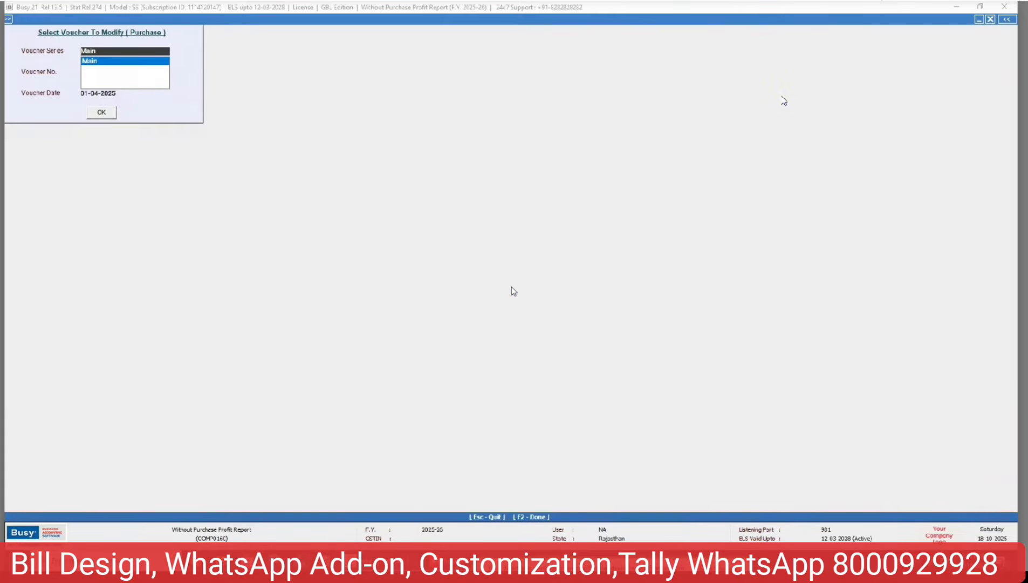
pyautogui.press('Escape')
pyautogui.press('Escape')
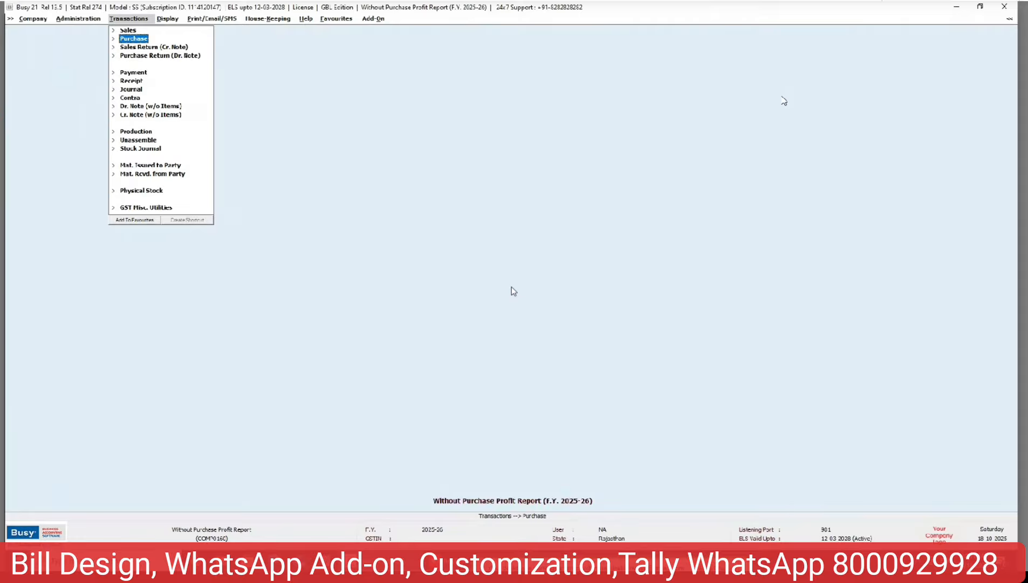
pyautogui.press('Escape')
# - Run the Bill-wise Profitability report from 01-04-2025 to 02-04-2025 for all series without item details
pyautogui.press('Right')
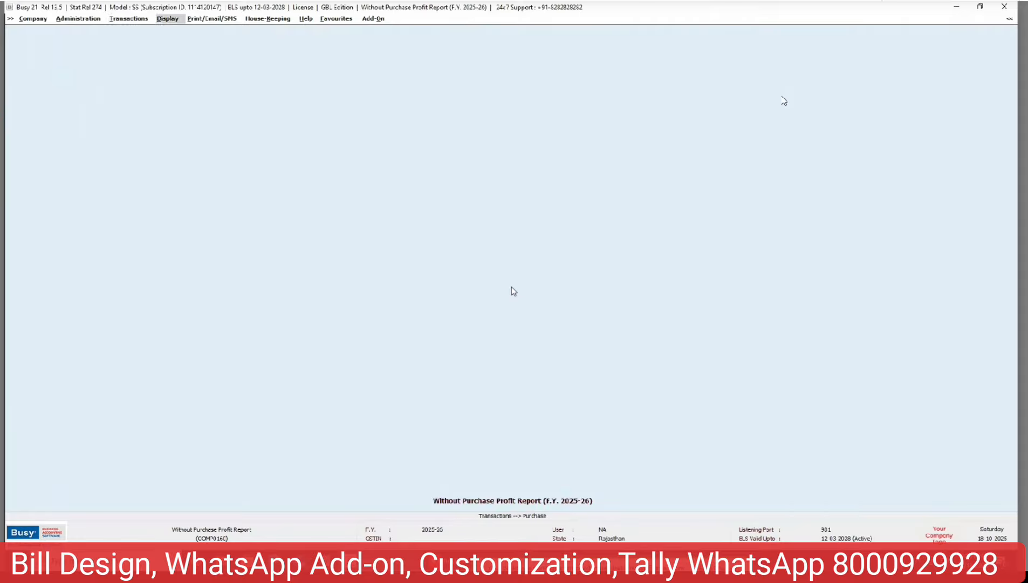
pyautogui.press('Return')
pyautogui.press('Up')
pyautogui.press('Return')
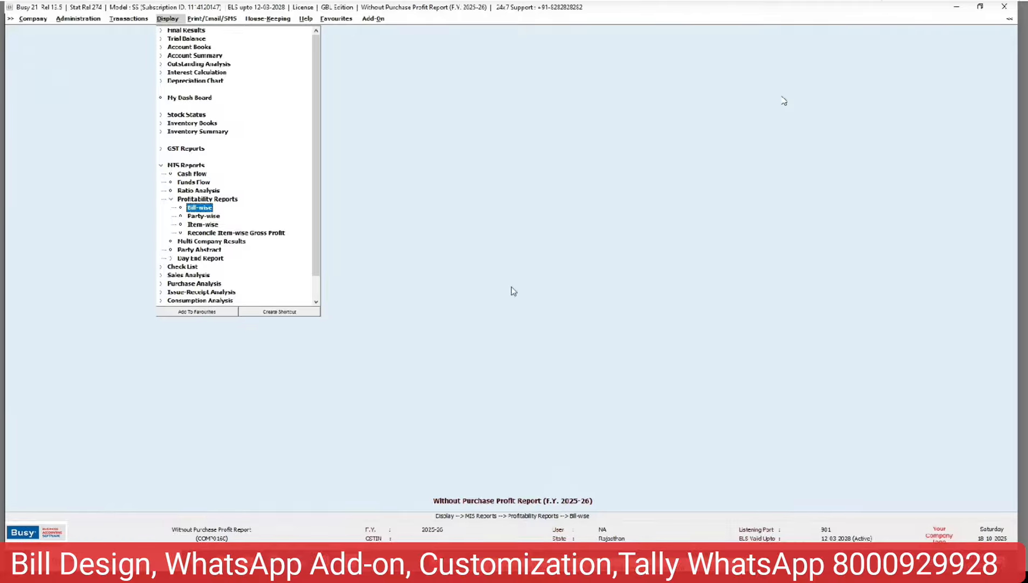
pyautogui.press('Return')
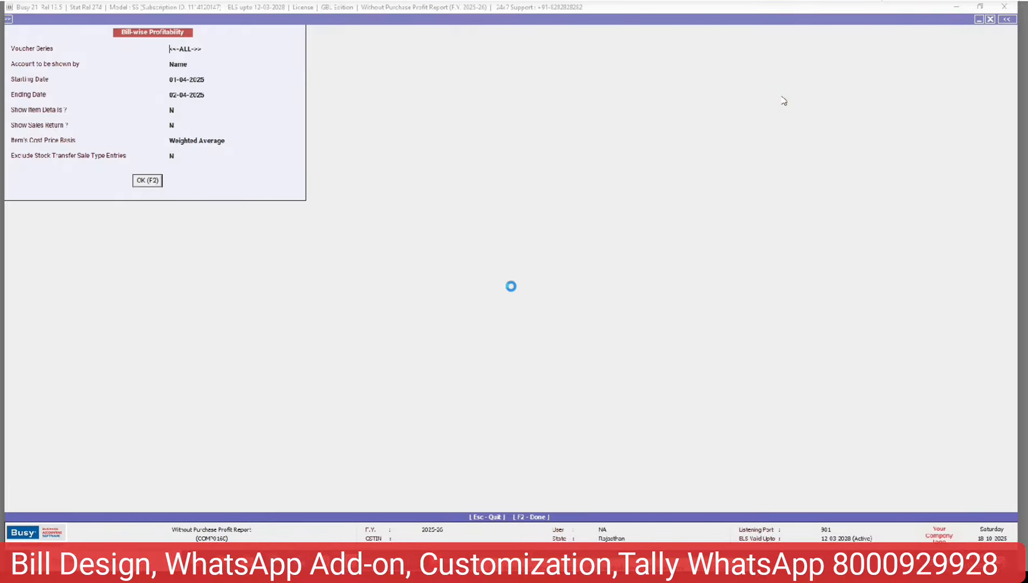
pyautogui.press('F2')
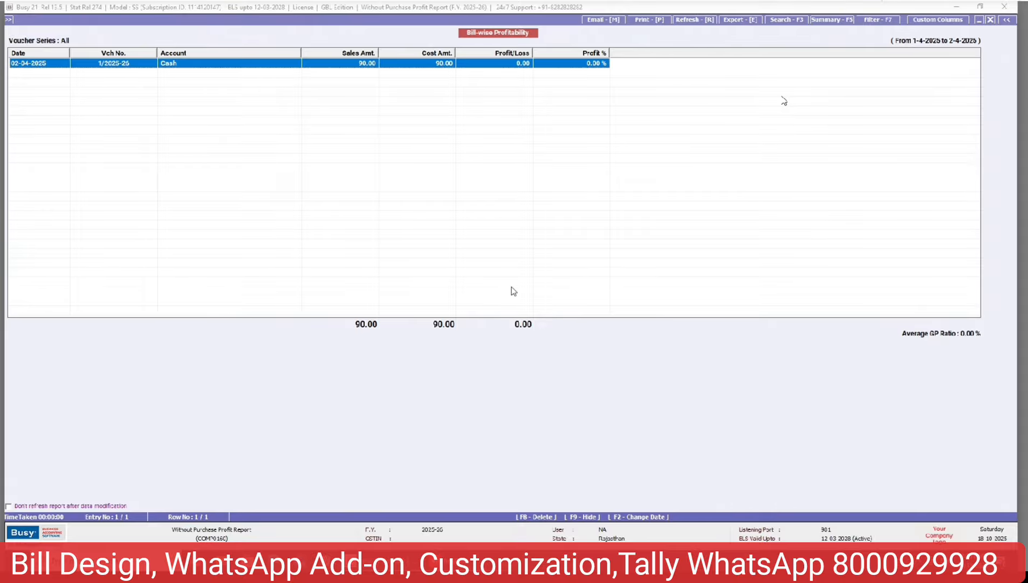
# - Open the item master of Colgate 10-/ for modification from the cash sales voucher in the report
pyautogui.doubleClick(514, 291)
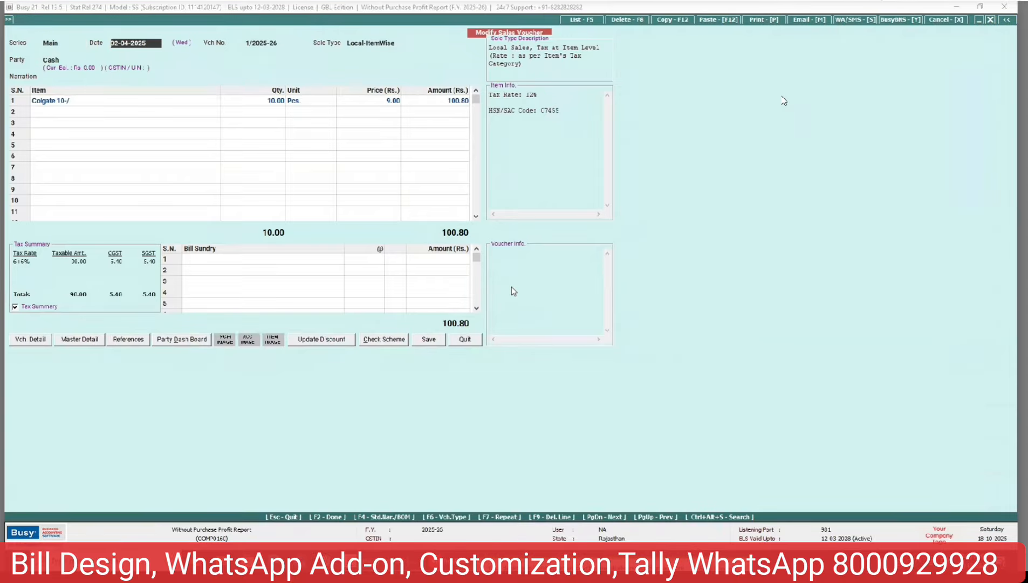
pyautogui.press('Return')
pyautogui.press('Return')
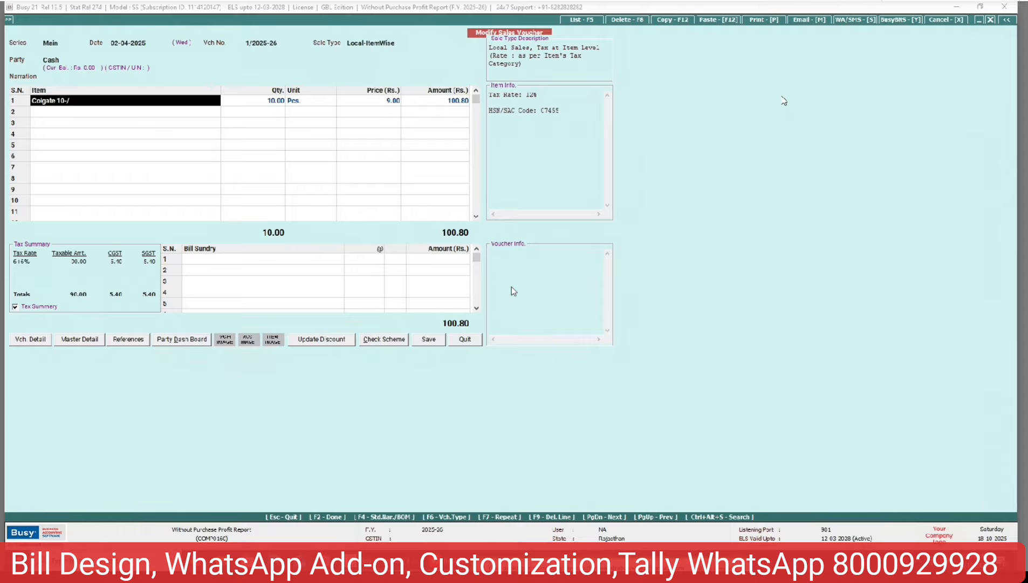
pyautogui.hotkey('alt', 'm')
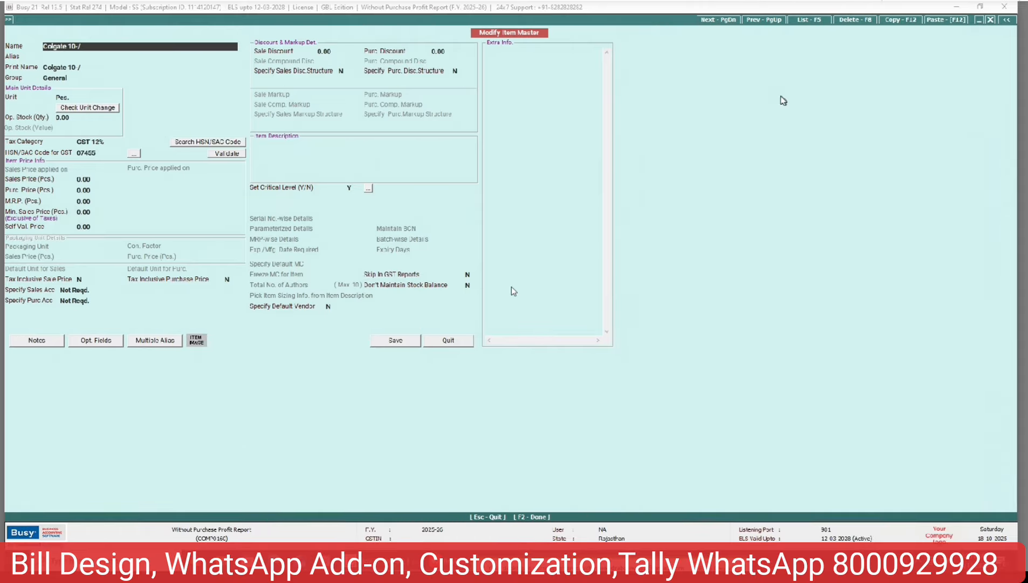
# - Set the item's purchase price to 8.00 per Pcs., save the item master, and quit the sales voucher and report
pyautogui.click(104, 192)
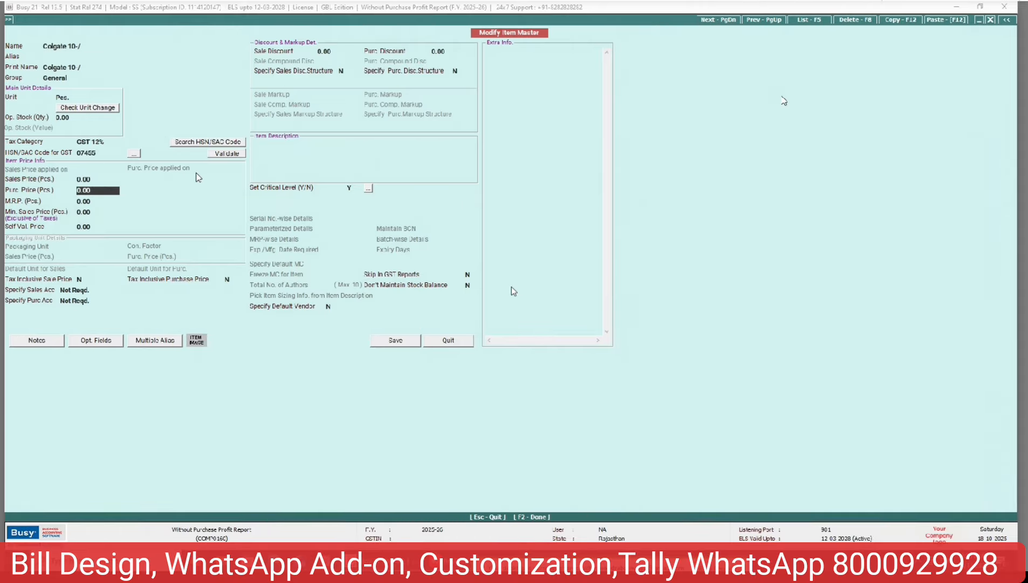
pyautogui.press('BackSpace')
pyautogui.press('BackSpace')
pyautogui.press('BackSpace')
pyautogui.write('8')
pyautogui.press('Return')
pyautogui.press('Return')
pyautogui.press('Return')
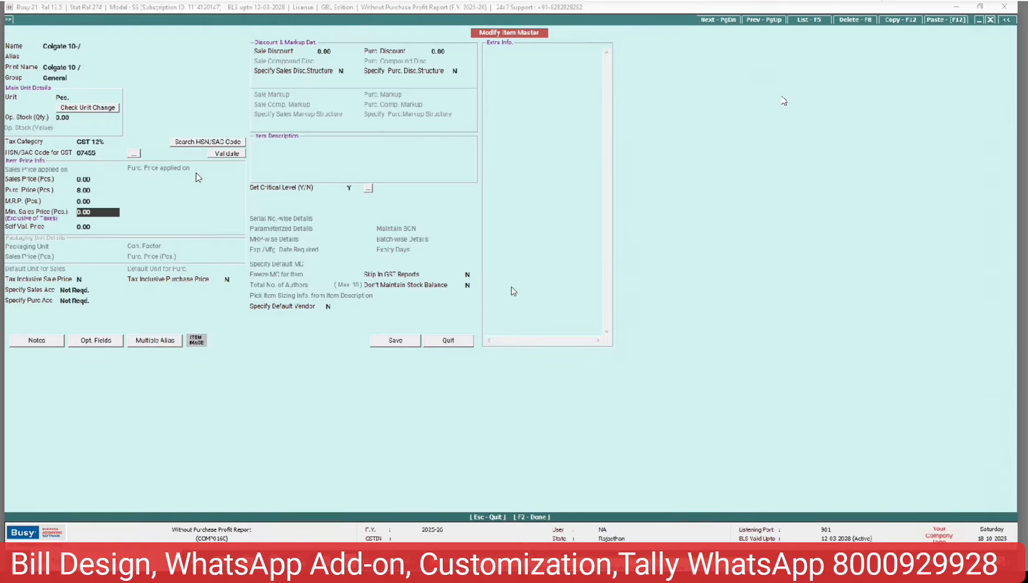
pyautogui.press('Return')
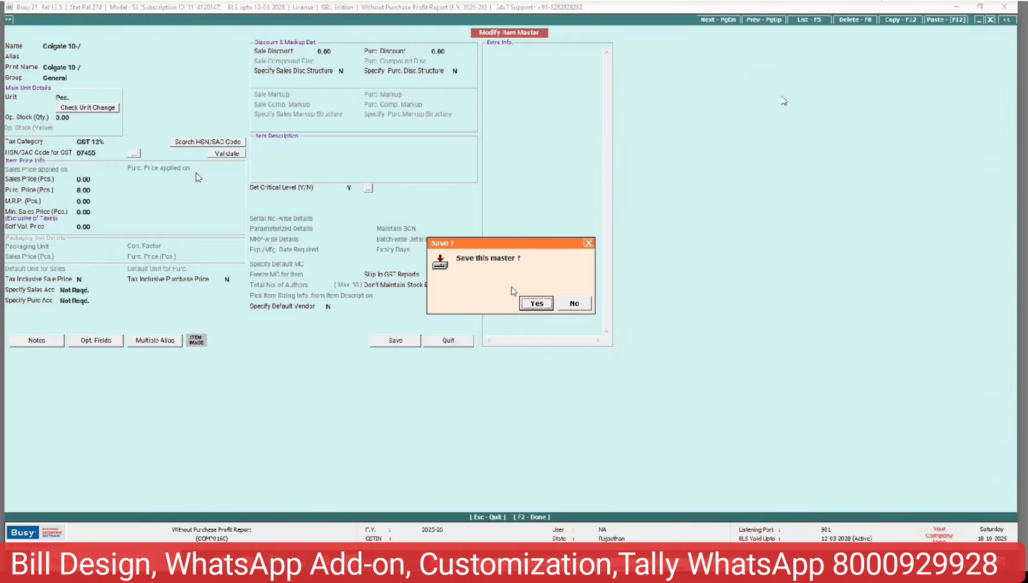
pyautogui.press('Return')
pyautogui.press('Escape')
pyautogui.press('Return')
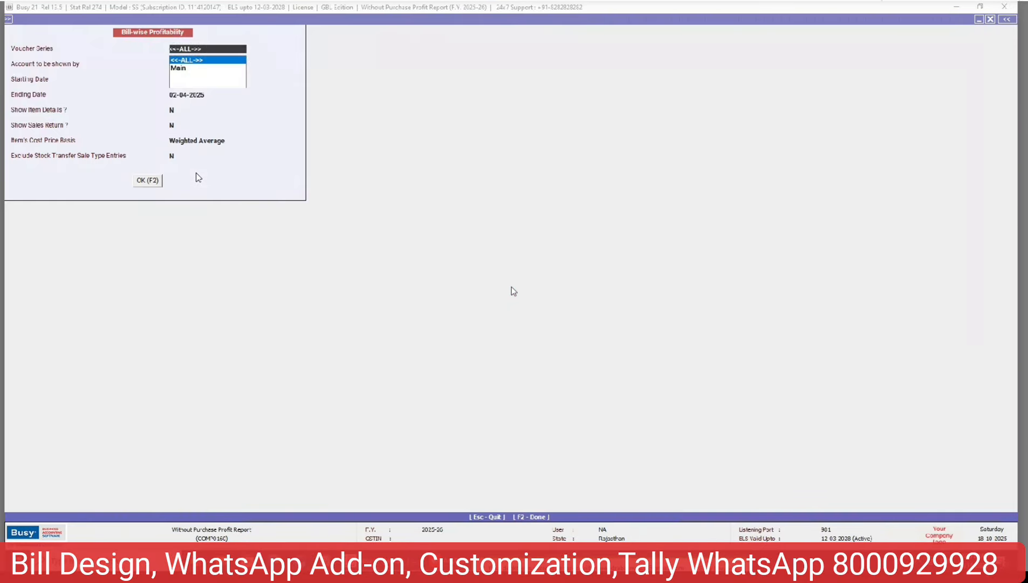
# - Regenerate the Bill-wise Profitability report with the same options to check the effect of the item's purchase price
pyautogui.press('Return')
pyautogui.press('Return')
pyautogui.press('Return')
pyautogui.press('Return')
pyautogui.press('Return')
pyautogui.press('Return')
pyautogui.press('Return')
pyautogui.press('Return')
pyautogui.press('Return')
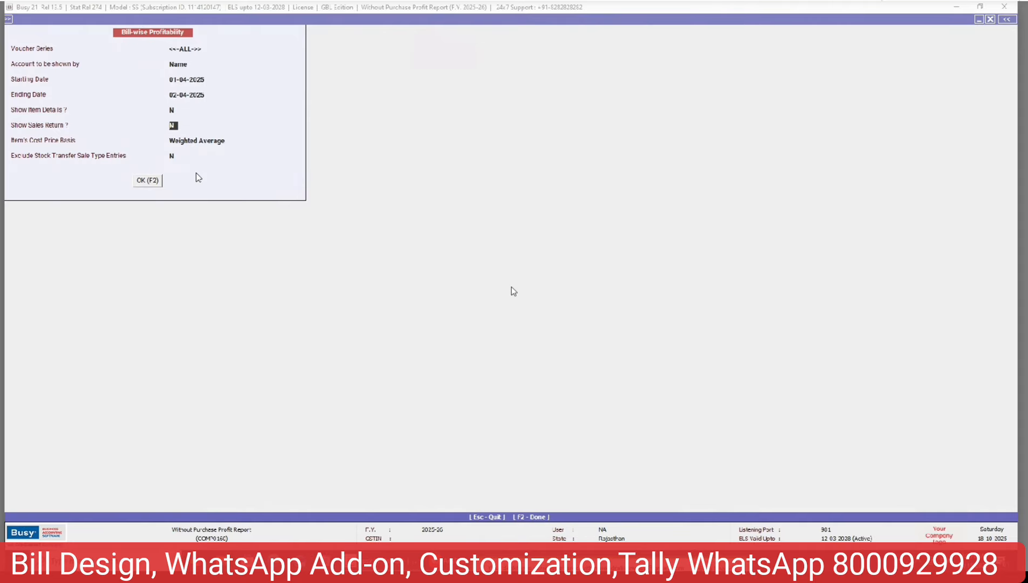
pyautogui.press('F2')
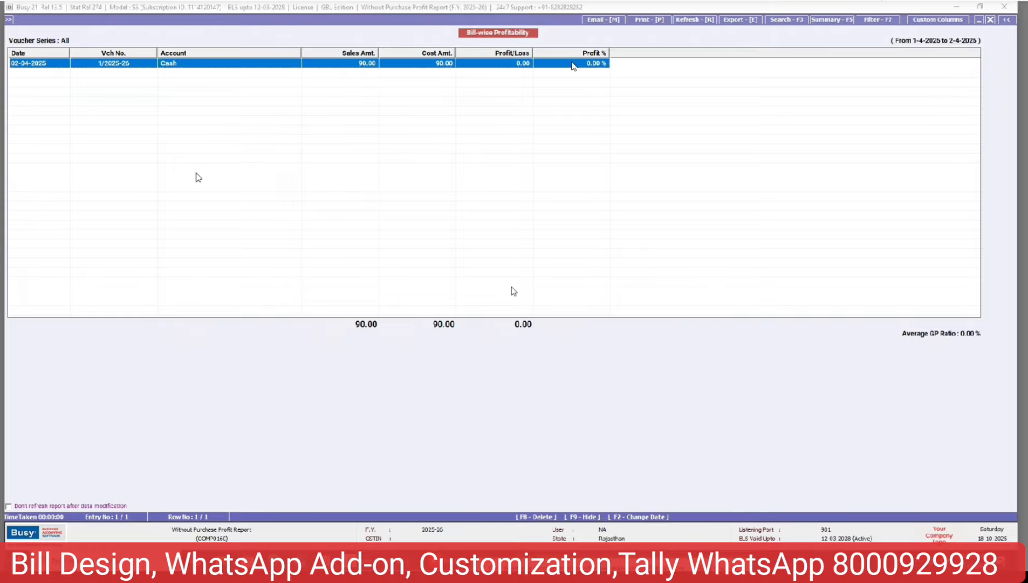
# - Open the Colgate 10-/ item master from the cash sales voucher in the report and set its purchase price to 0
pyautogui.press('Return')
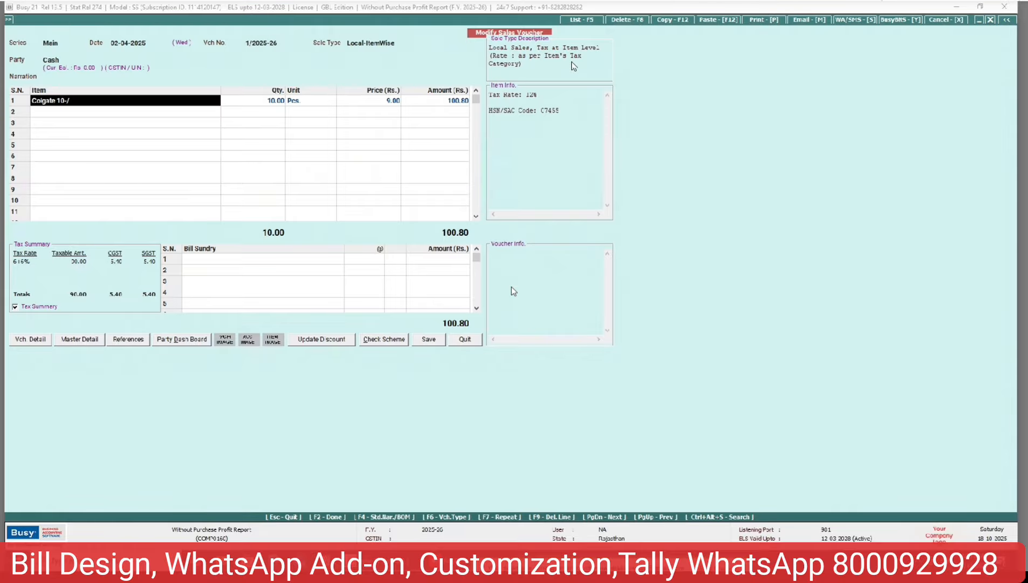
pyautogui.hotkey('ctrl', 'm')
pyautogui.press('Return')
pyautogui.press('Return')
pyautogui.press('Return')
pyautogui.press('Return')
pyautogui.press('Return')
pyautogui.press('Return')
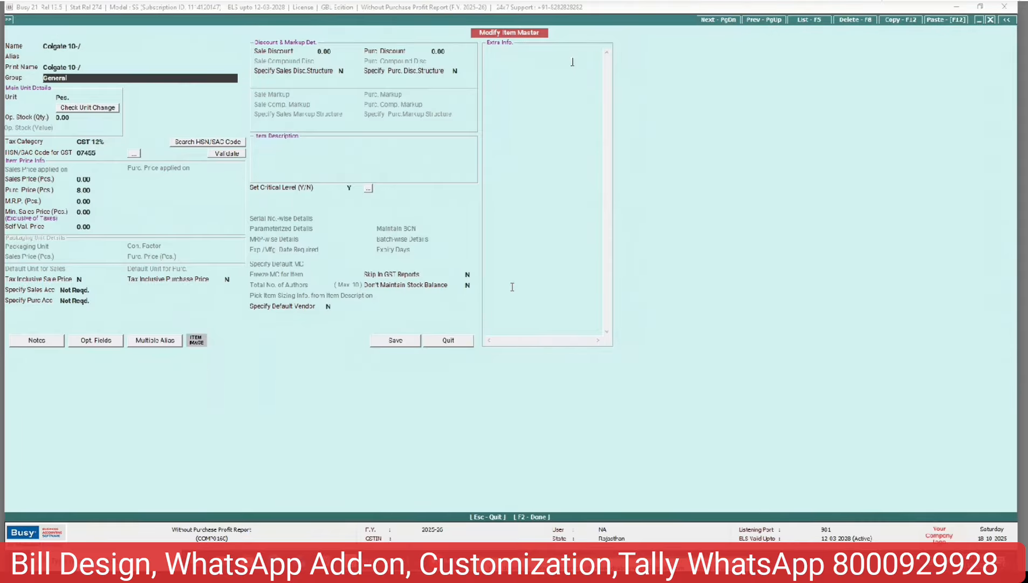
pyautogui.press('Return')
pyautogui.press('Return')
pyautogui.press('Return')
pyautogui.write('0')
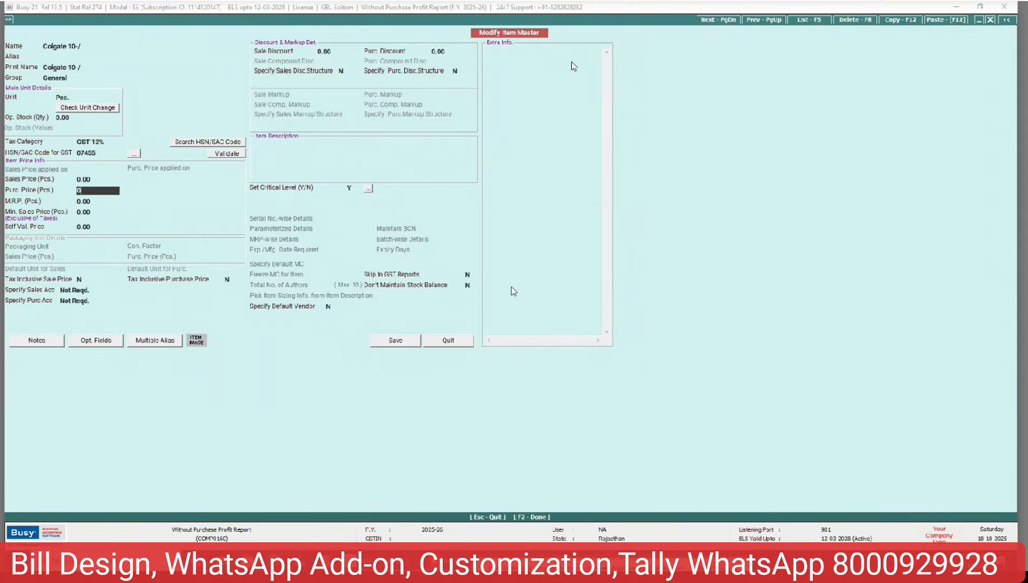
pyautogui.press('Return')
# - Set the item's self valuation price to 8.00, save the item master, and quit the sales voucher and report
pyautogui.press('Return')
pyautogui.press('Return')
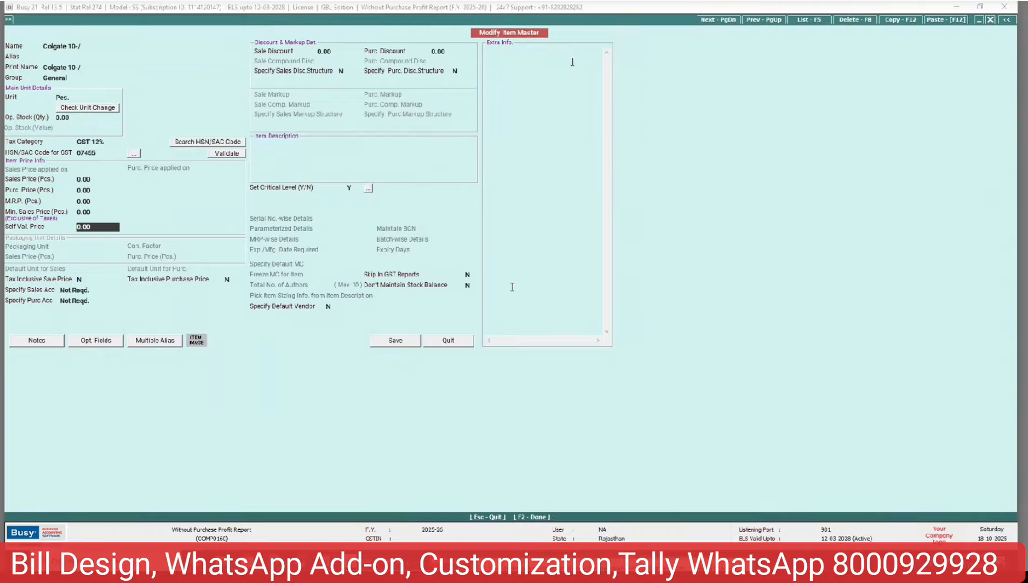
pyautogui.write('8')
pyautogui.press('Return')
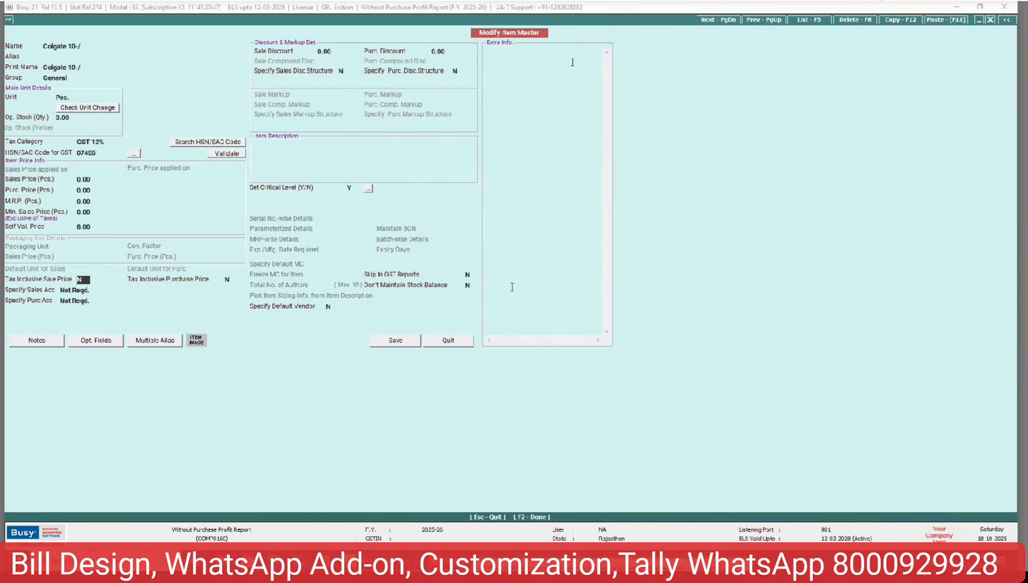
pyautogui.press('F2')
pyautogui.press('Return')
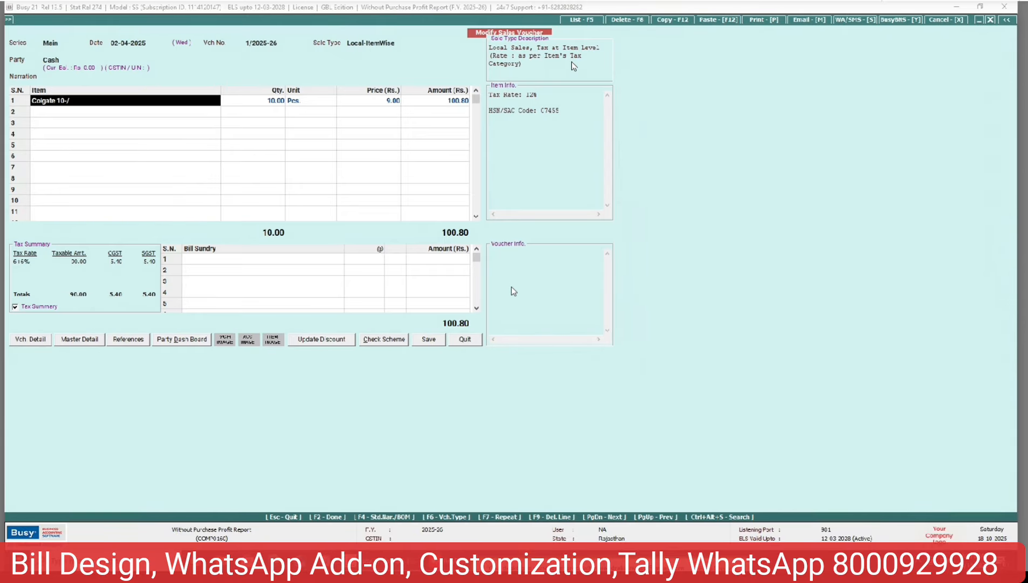
pyautogui.press('Escape')
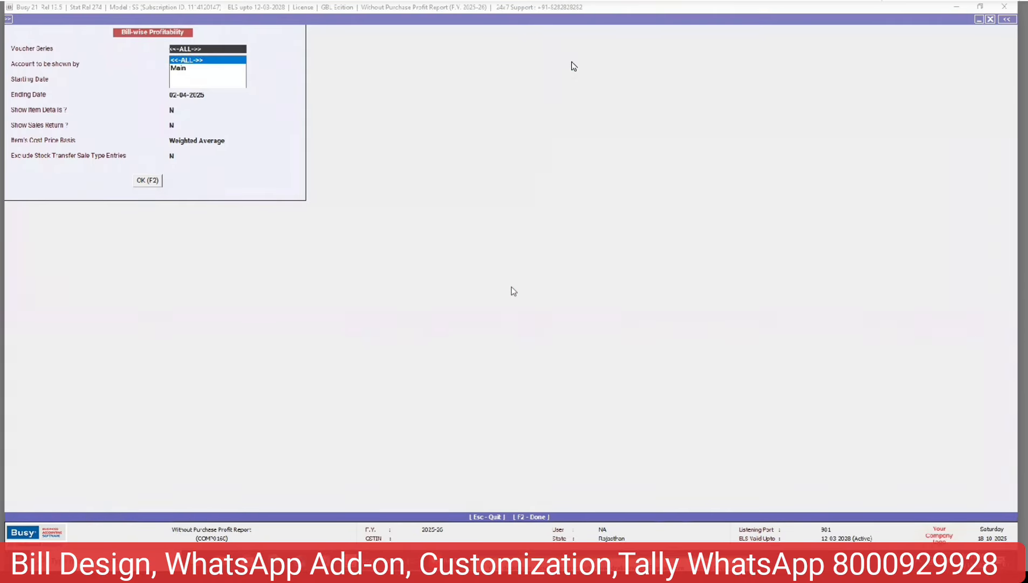
# - Generate the Bill-wise Profitability report from 01-04-2025 to 02-04-2025 with Self Evaluation as the item's cost price basis
pyautogui.press('Return')
pyautogui.press('Return')
pyautogui.press('Return')
pyautogui.press('Return')
pyautogui.press('Return')
pyautogui.press('Return')
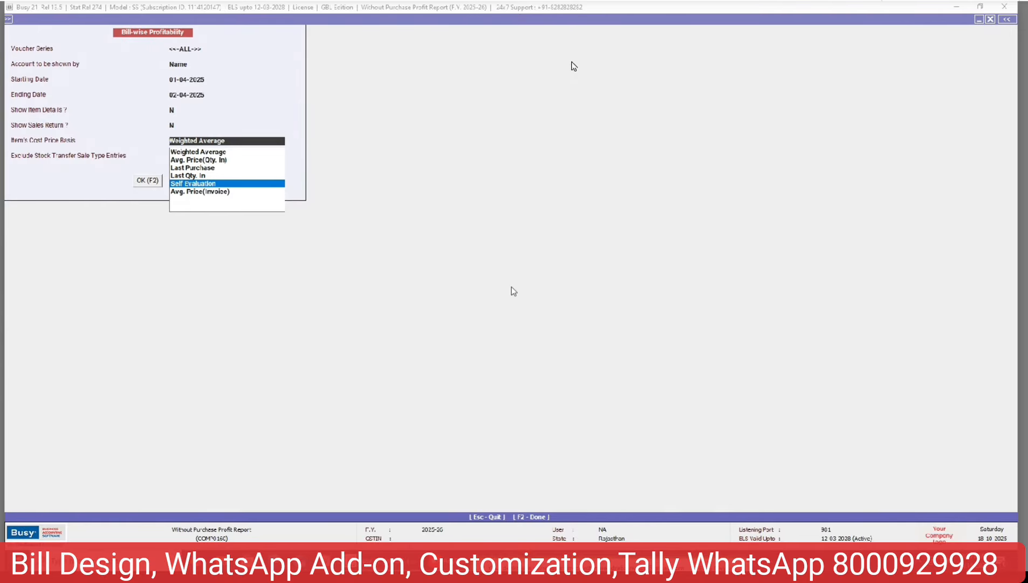
pyautogui.press('Return')
pyautogui.press('Return')
pyautogui.press('Return')
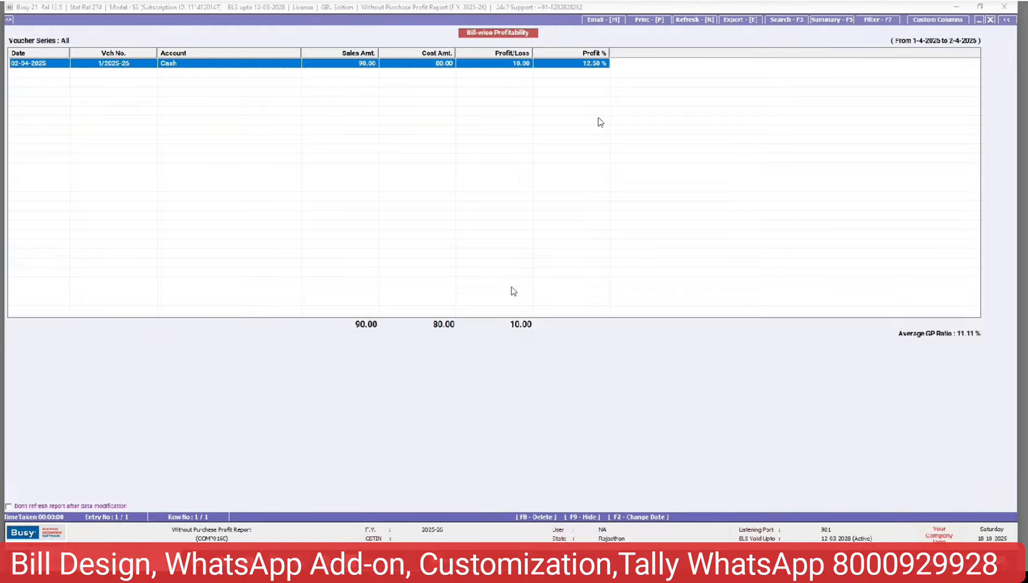
# - Open the cash sales voucher from the report and review the quantity, unit, price and amount of its Colgate 10-/ line
pyautogui.press('Return')
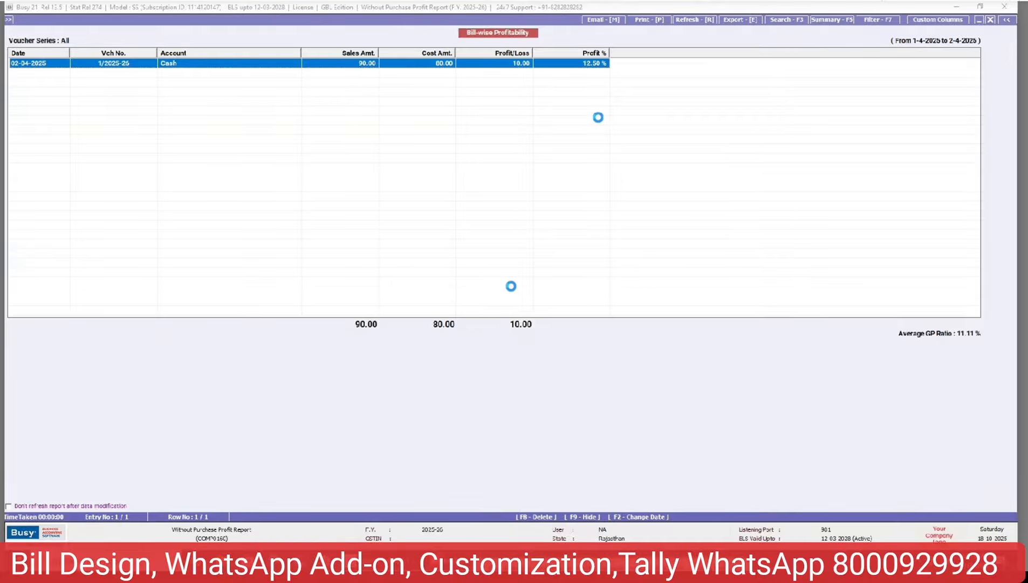
pyautogui.press('Return')
pyautogui.press('Return')
pyautogui.press('Return')
pyautogui.press('Return')
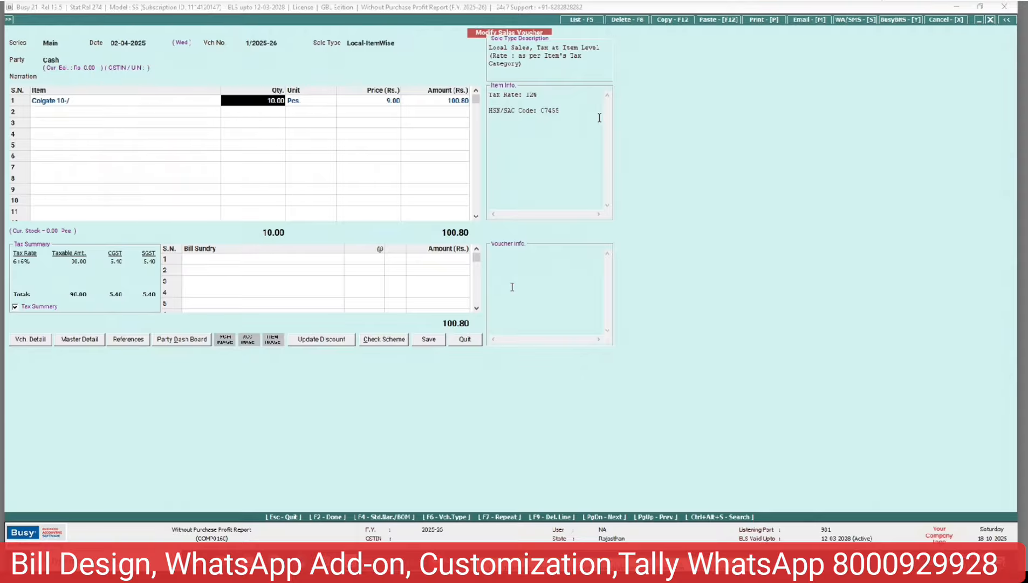
pyautogui.press('Return')
pyautogui.press('Return')
pyautogui.press('Return')
pyautogui.press('Return')
pyautogui.press('Return')
pyautogui.press('Return')
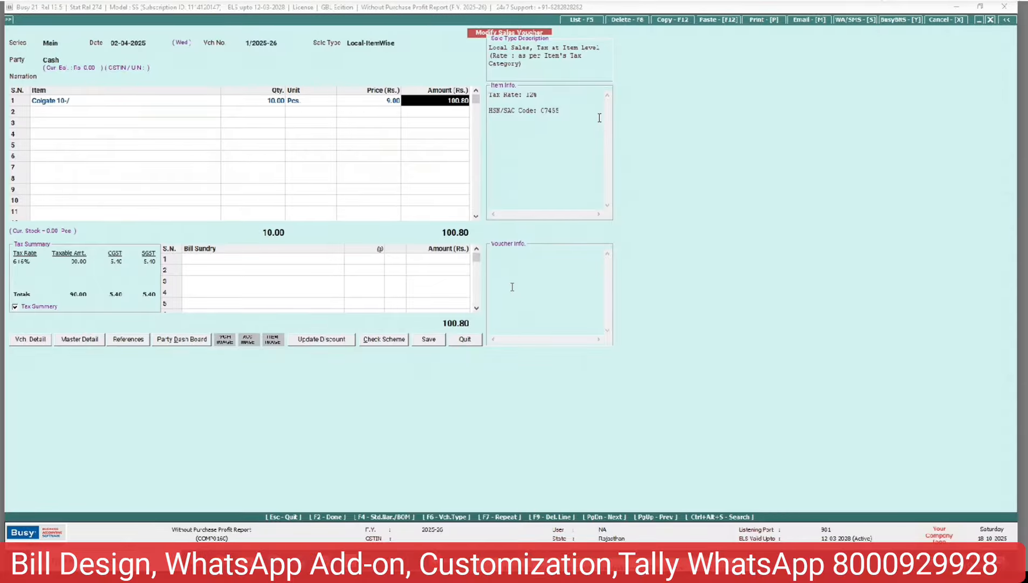
pyautogui.press('Left')
pyautogui.press('Left')
pyautogui.press('Left')
pyautogui.press('Left')
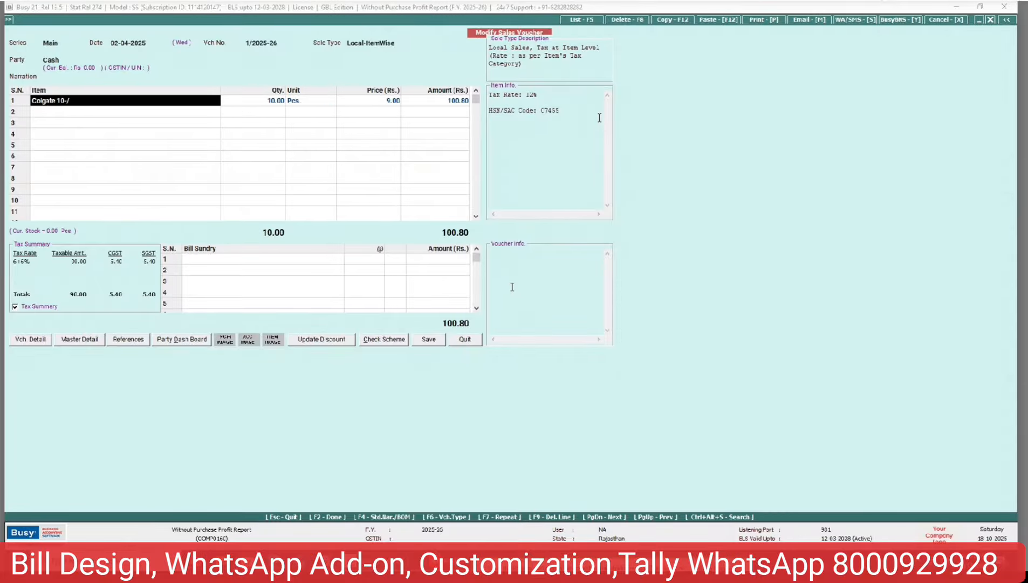
# - Examine the sales price and self valuation price fields in the Colgate 10-/ item master, and close the report
pyautogui.hotkey('ctrl', 'm')
pyautogui.press('Return')
pyautogui.press('Return')
pyautogui.press('Return')
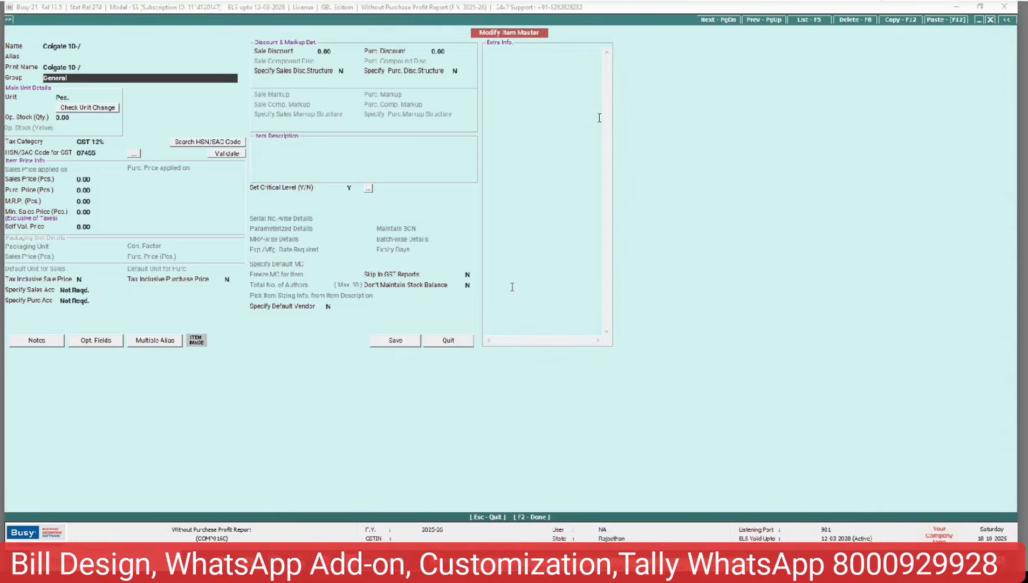
pyautogui.press('Return')
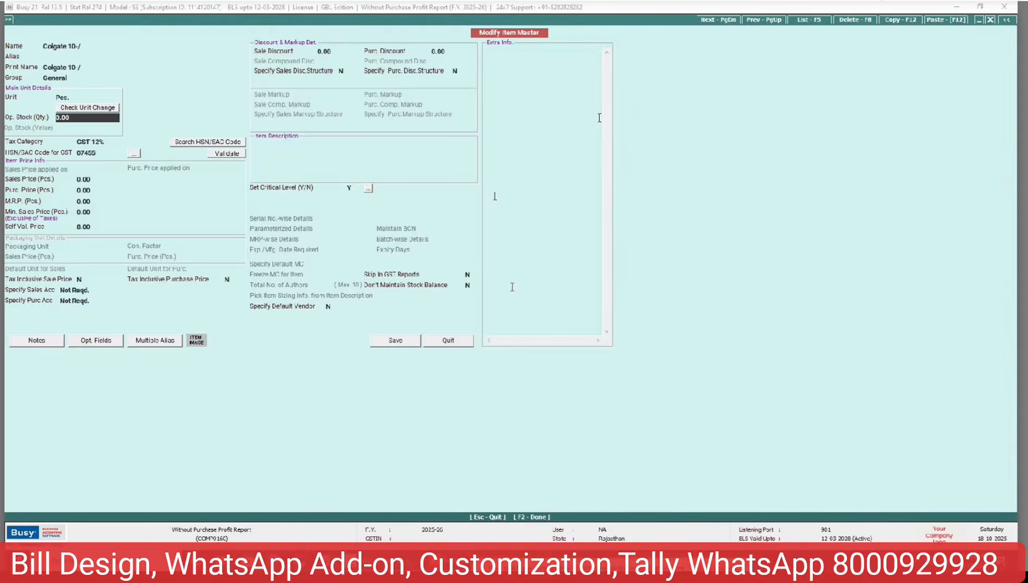
pyautogui.click(95, 182)
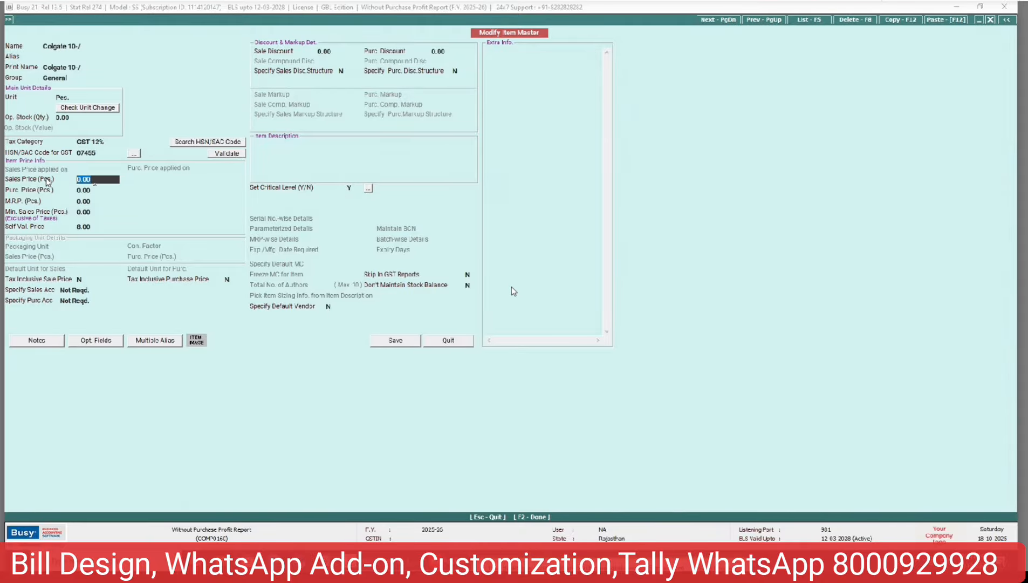
pyautogui.click(90, 226)
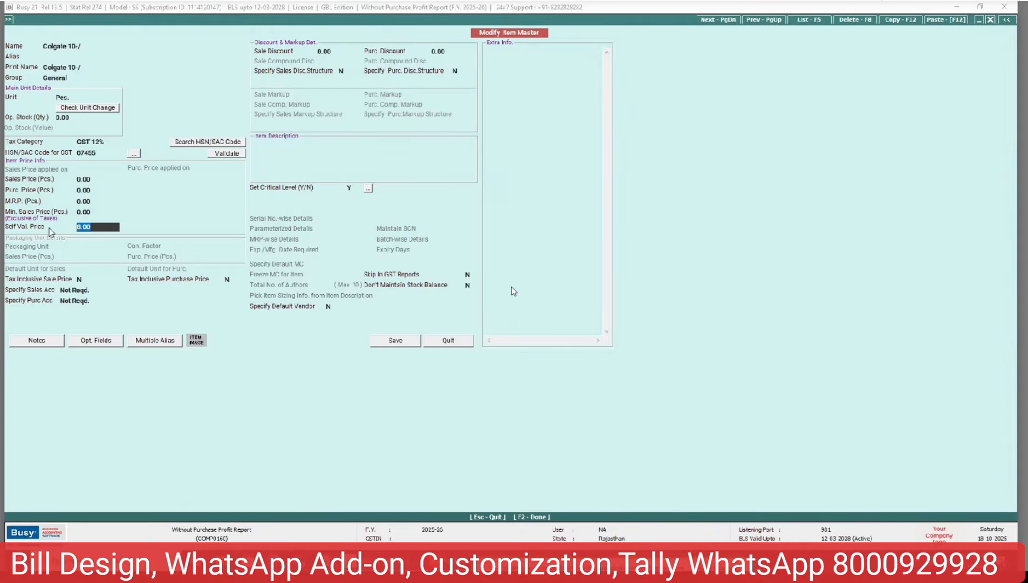
pyautogui.click(96, 229)
pyautogui.moveTo(96, 229); pyautogui.dragTo(57, 227)
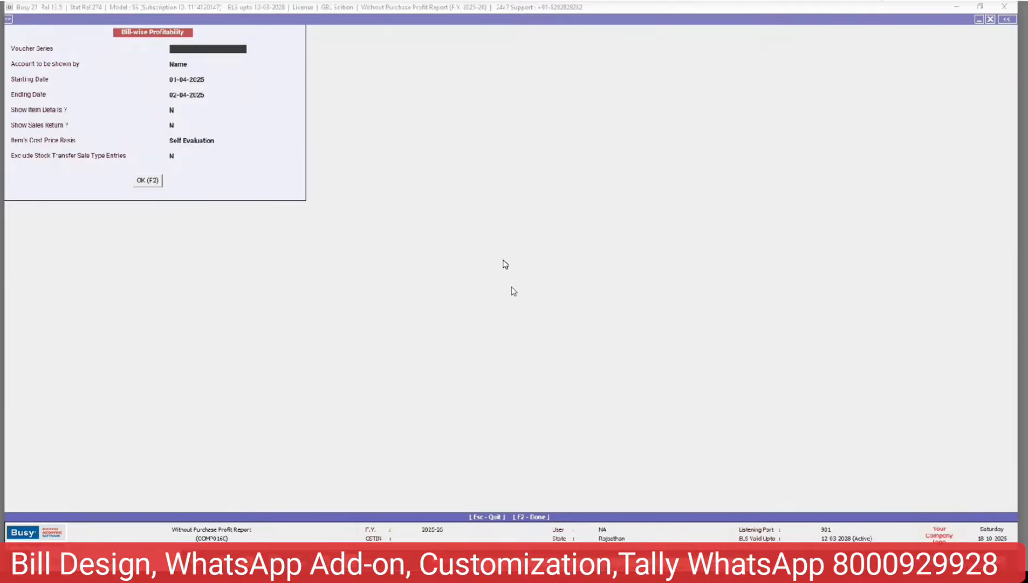
pyautogui.press('Escape')
pyautogui.press('Escape')
# - Start a new item master named Cdm 10/- in the General group
pyautogui.press('Left')
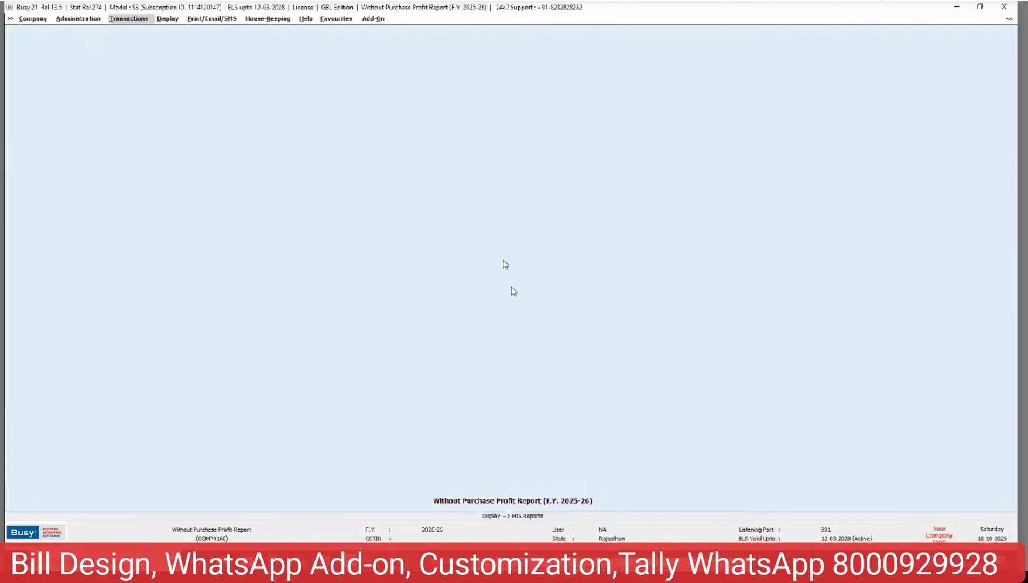
pyautogui.press('Left')
pyautogui.press('Return')
pyautogui.press('Down')
pyautogui.press('Up')
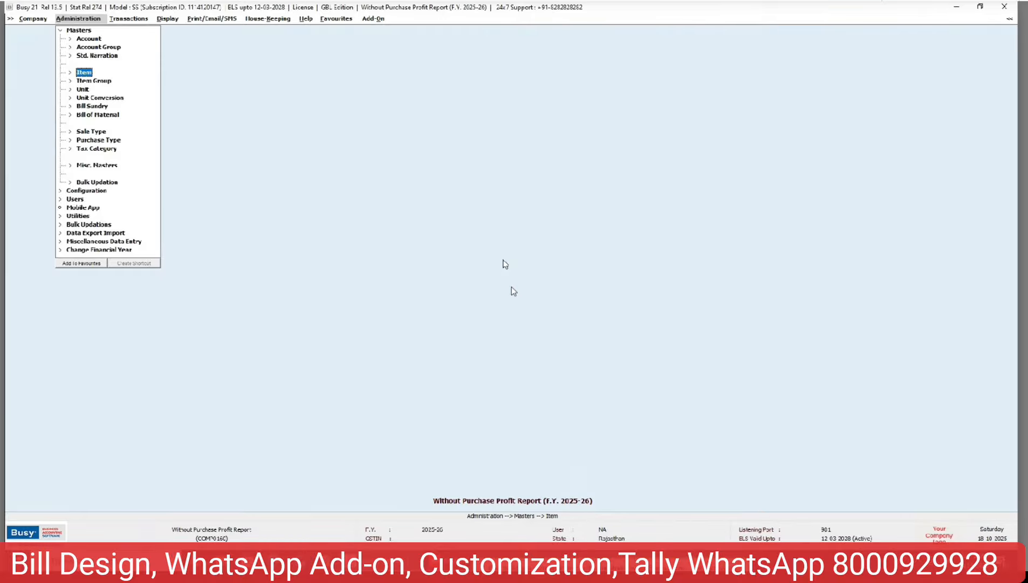
pyautogui.press('Return')
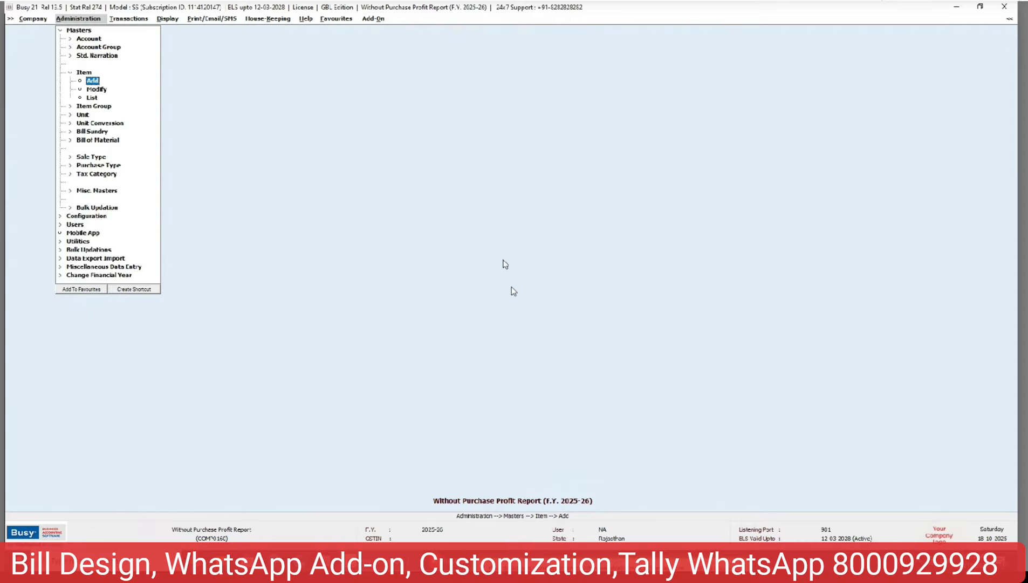
pyautogui.press('Return')
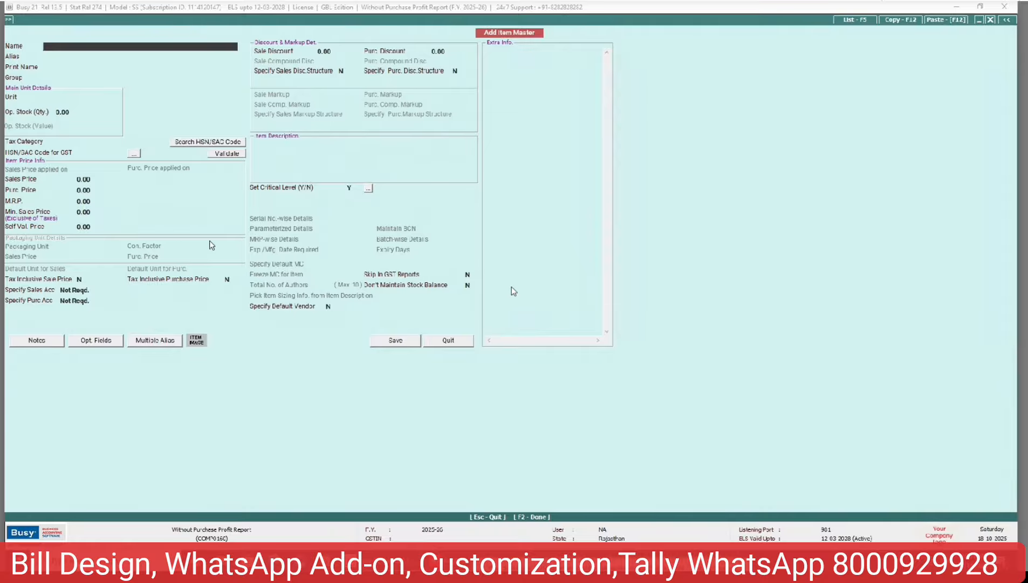
pyautogui.write('cdm 10/-')
pyautogui.press('Return')
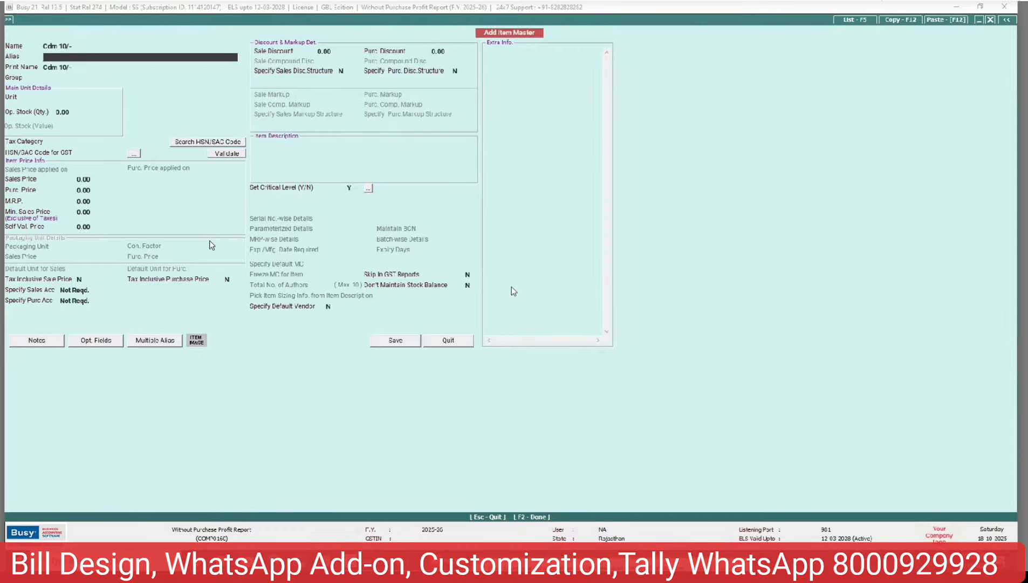
pyautogui.press('Return')
pyautogui.press('Return')
pyautogui.press('Return')
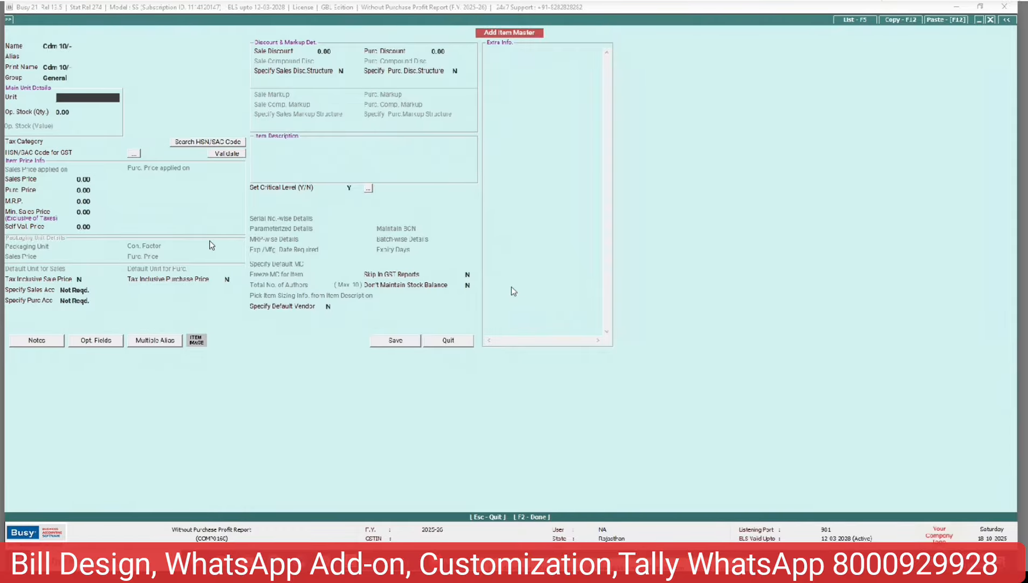
# - Set the new item's unit to Pcs. with no tax category and its sales price to 9.00
pyautogui.write('pcs')
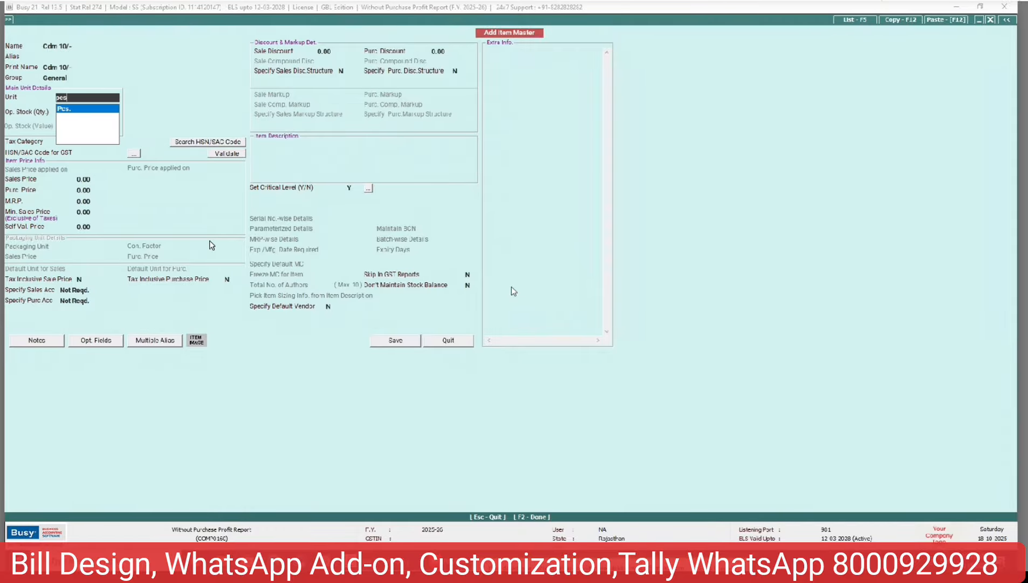
pyautogui.press('Return')
pyautogui.press('Return')
pyautogui.press('Return')
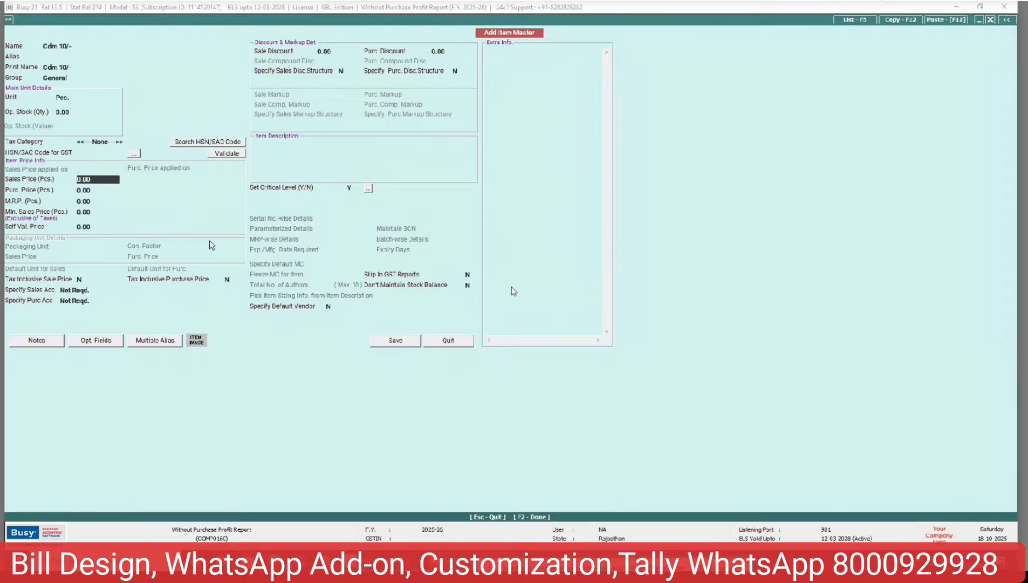
pyautogui.write('9')
pyautogui.press('Return')
pyautogui.press('Return')
pyautogui.press('Return')
pyautogui.press('Return')
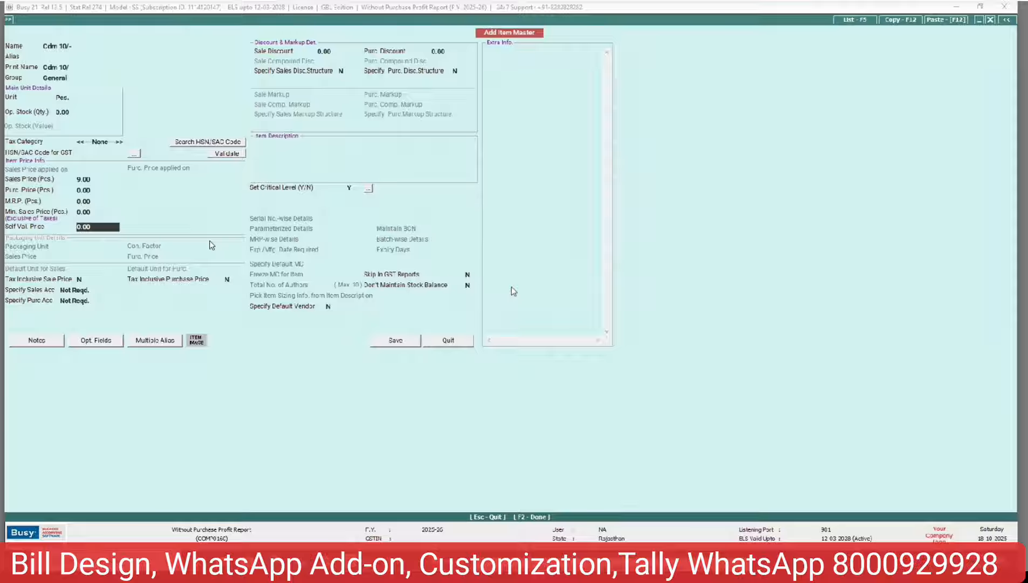
# - Set the self valuation price to 8.50, save the item without an HSN/SAC code, and close the item master
pyautogui.write('8.5')
pyautogui.press('Return')
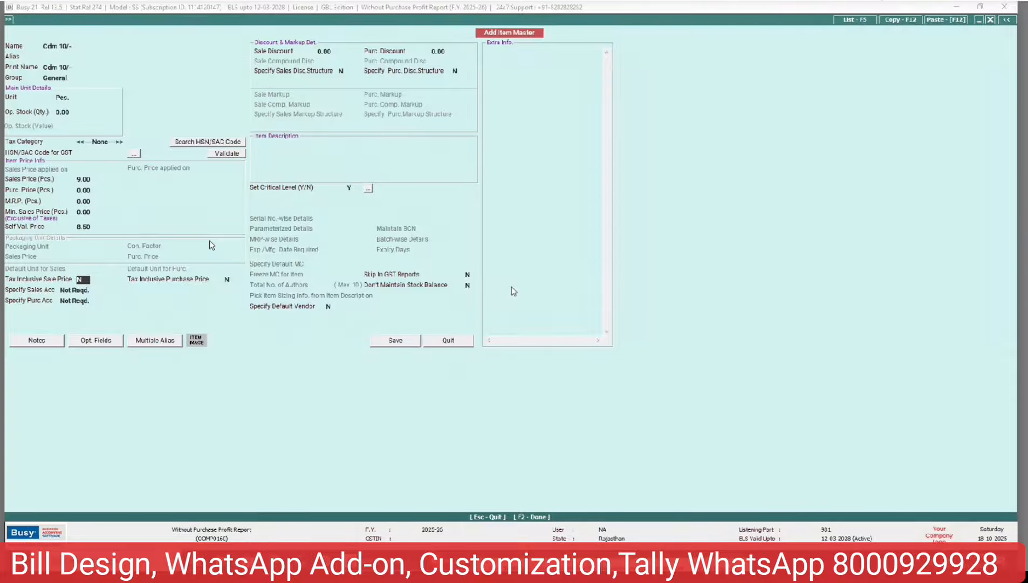
pyautogui.press('F2')
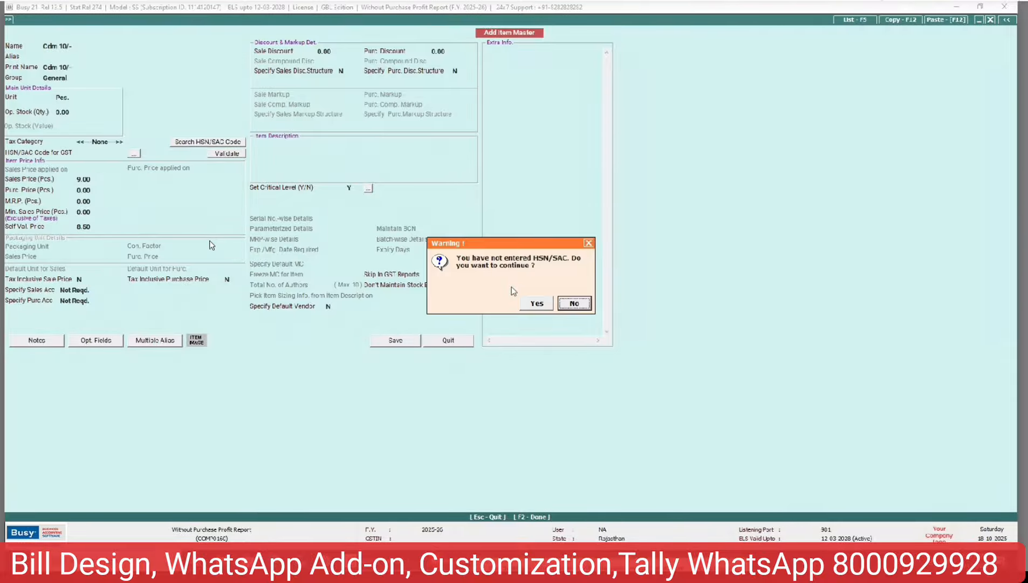
pyautogui.press('Left')
pyautogui.press('Return')
pyautogui.press('Return')
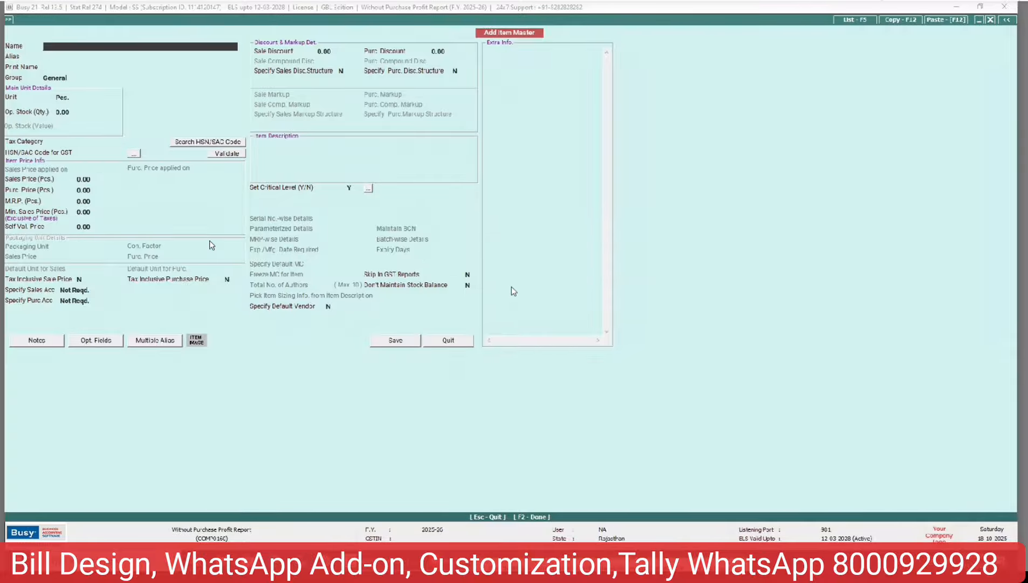
pyautogui.press('Escape')
pyautogui.press('Escape')
pyautogui.press('Escape')
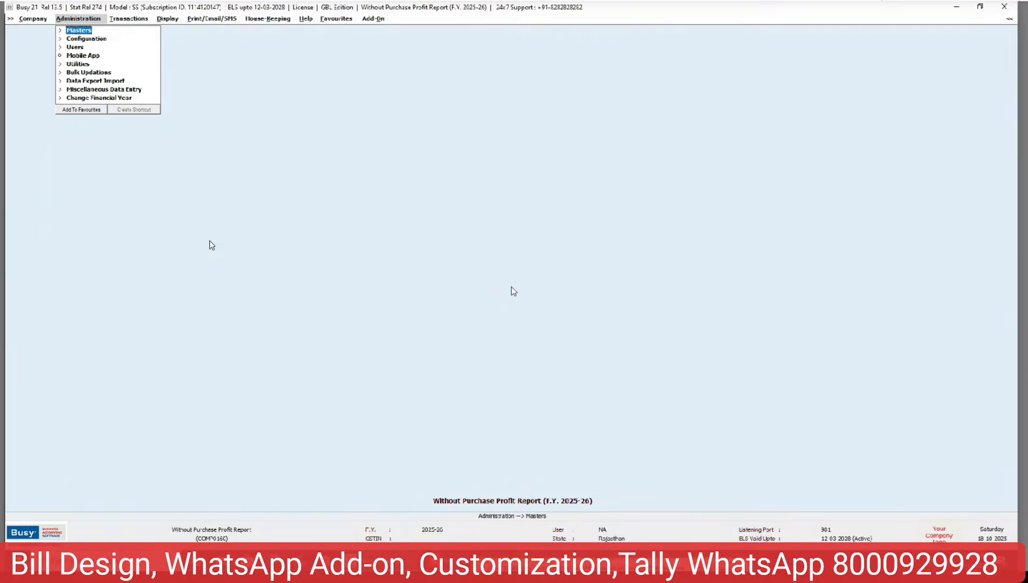
# - Start a new sales voucher in the Main series with sale type Local-ItemWise and Cash as the party
pyautogui.press('Right')
pyautogui.press('Down')
pyautogui.press('Return')
pyautogui.press('Up')
pyautogui.press('Up')
pyautogui.press('Return')
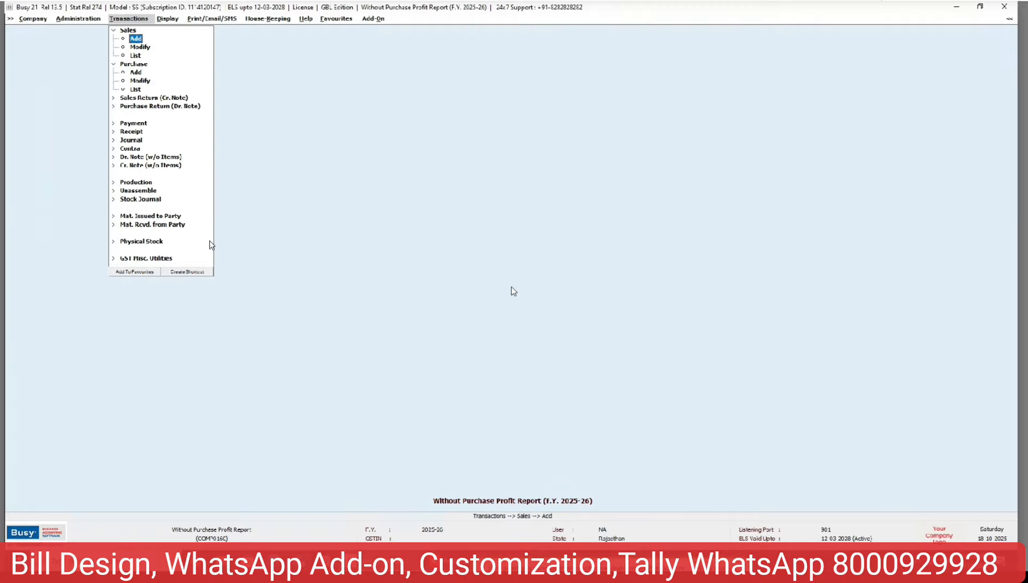
pyautogui.press('Return')
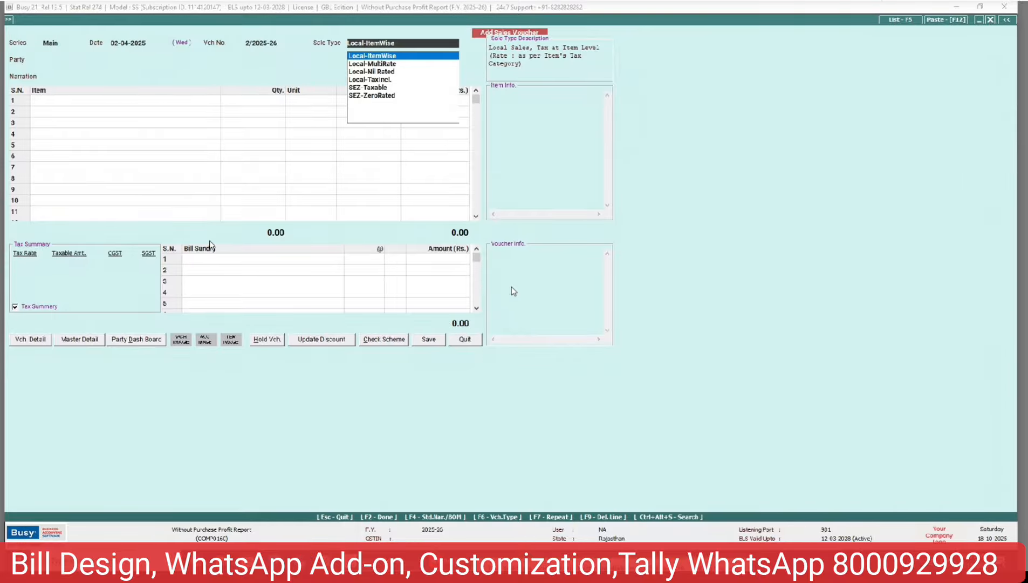
pyautogui.press('Return')
pyautogui.press('Down')
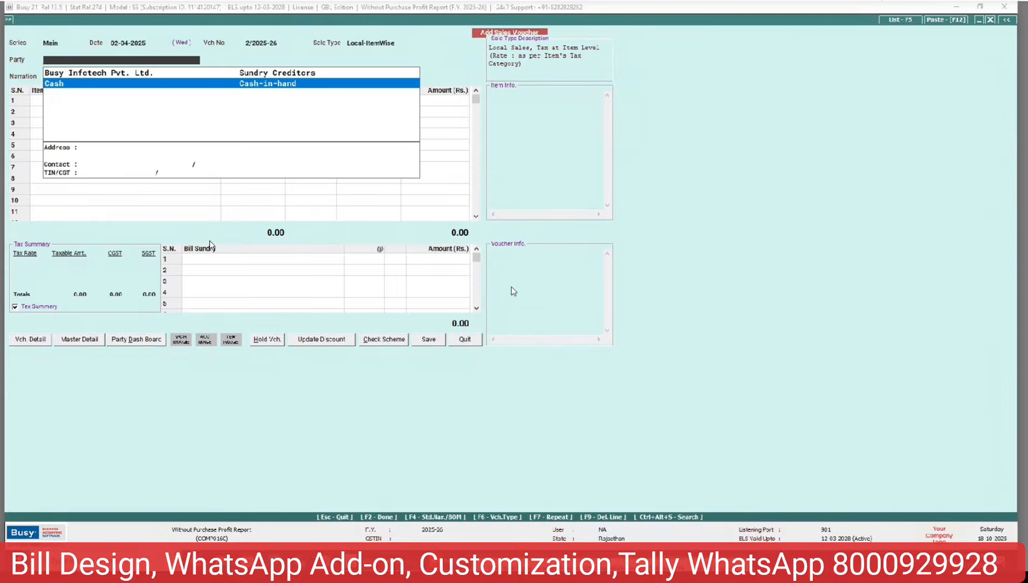
pyautogui.press('Return')
pyautogui.press('Return')
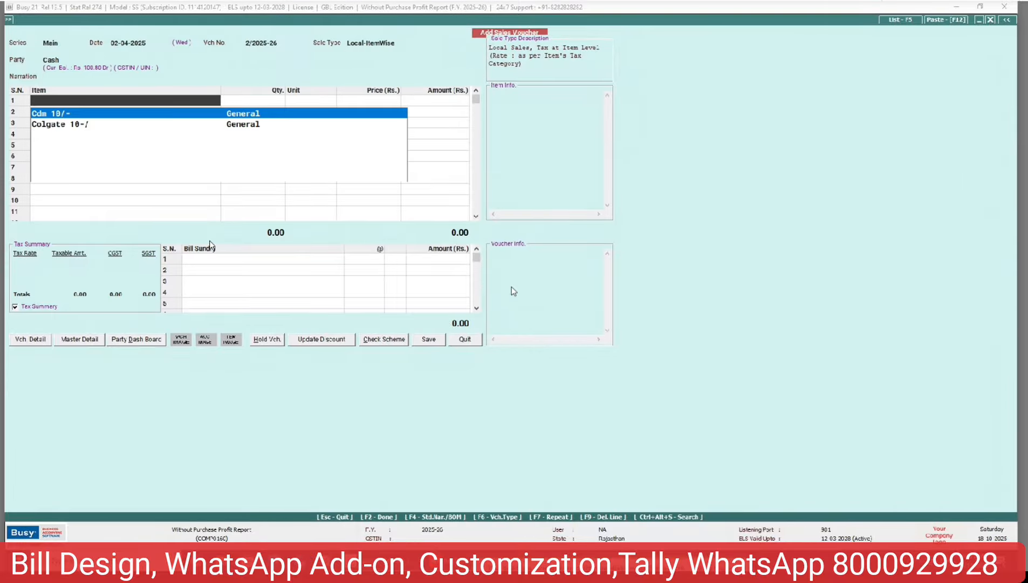
# - Add 10 Pcs. of Cdm 10/- at a price of 9.00 with no discount to the sales voucher
pyautogui.press('Return')
pyautogui.write('10')
pyautogui.press('Return')
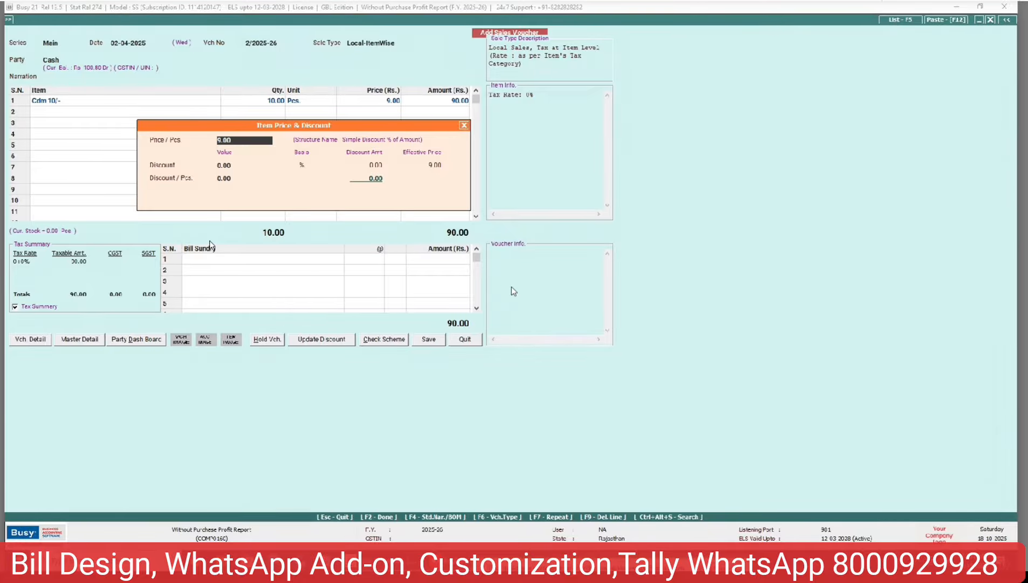
pyautogui.press('Return')
pyautogui.press('Return')
pyautogui.press('Return')
pyautogui.press('Return')
pyautogui.press('Return')
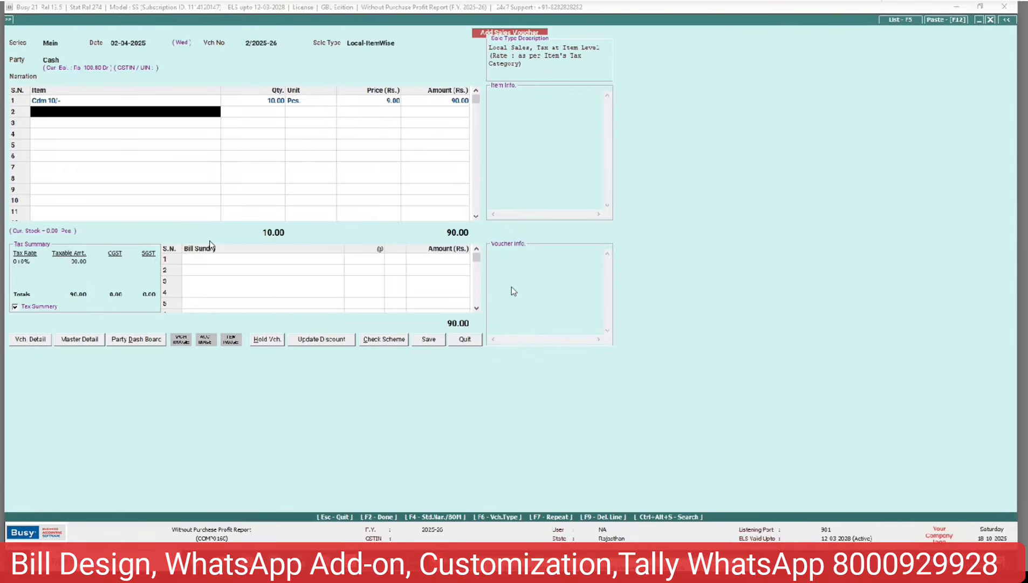
# - Save the sales voucher without bill sundries, skip printing the invoice, and close voucher entry
pyautogui.press('Return')
pyautogui.press('Return')
pyautogui.press('Return')
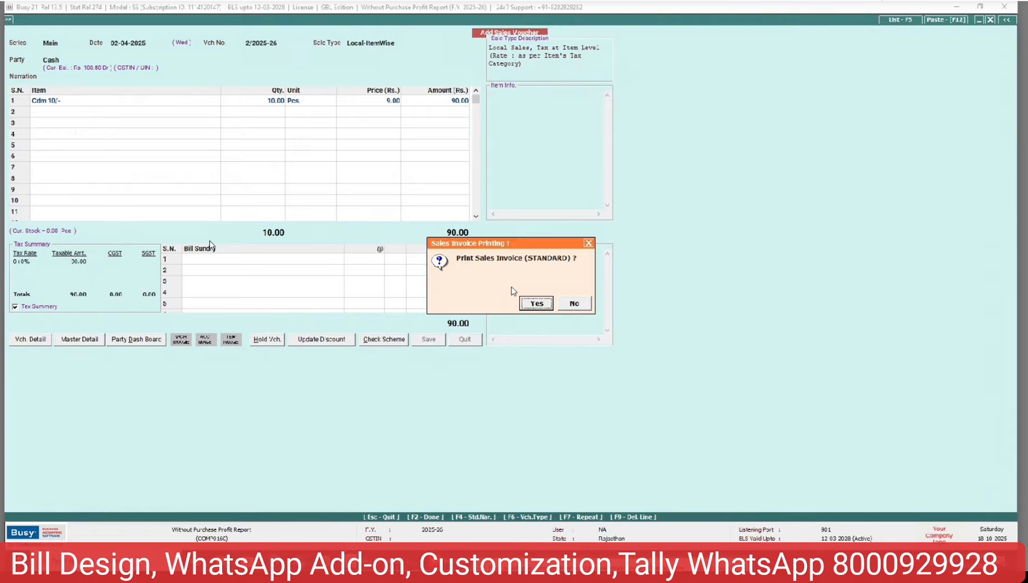
pyautogui.press('Escape')
pyautogui.press('Escape')
# - Open the Bill-wise profitability report from the MIS reports
pyautogui.press('Return')
pyautogui.press('Right')
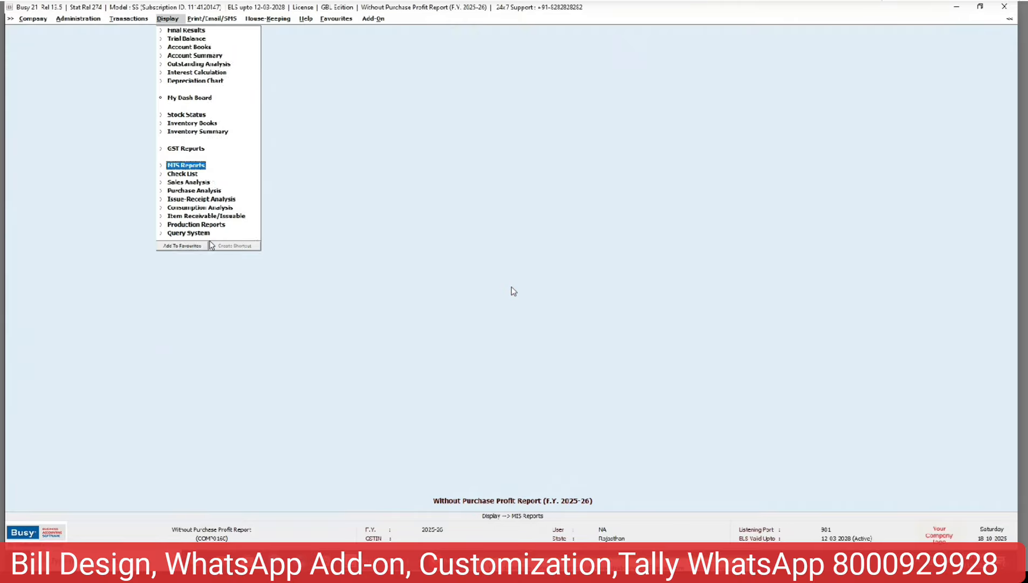
pyautogui.press('Right')
pyautogui.press('Down')
pyautogui.press('Down')
pyautogui.press('Down')
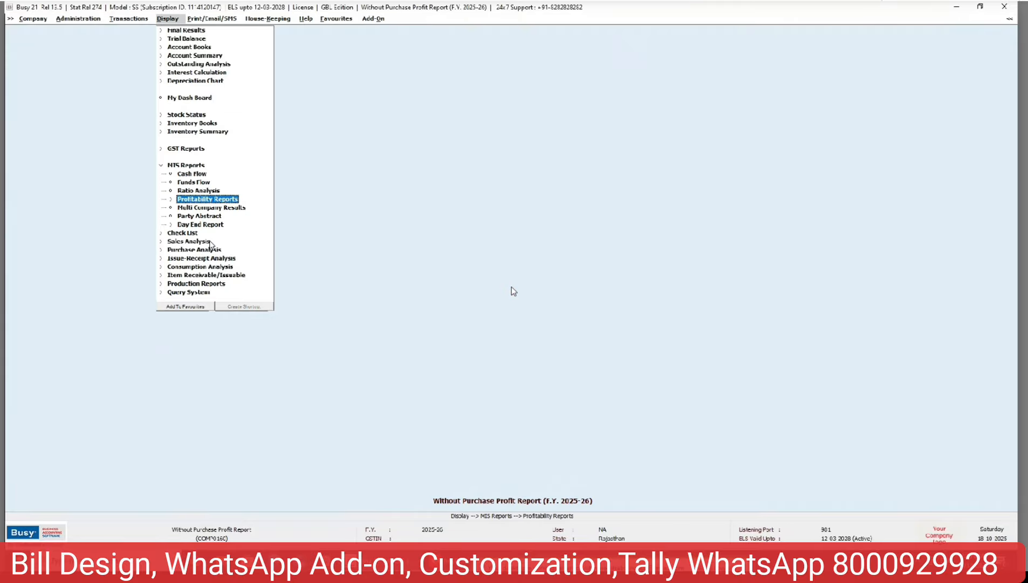
pyautogui.press('Right')
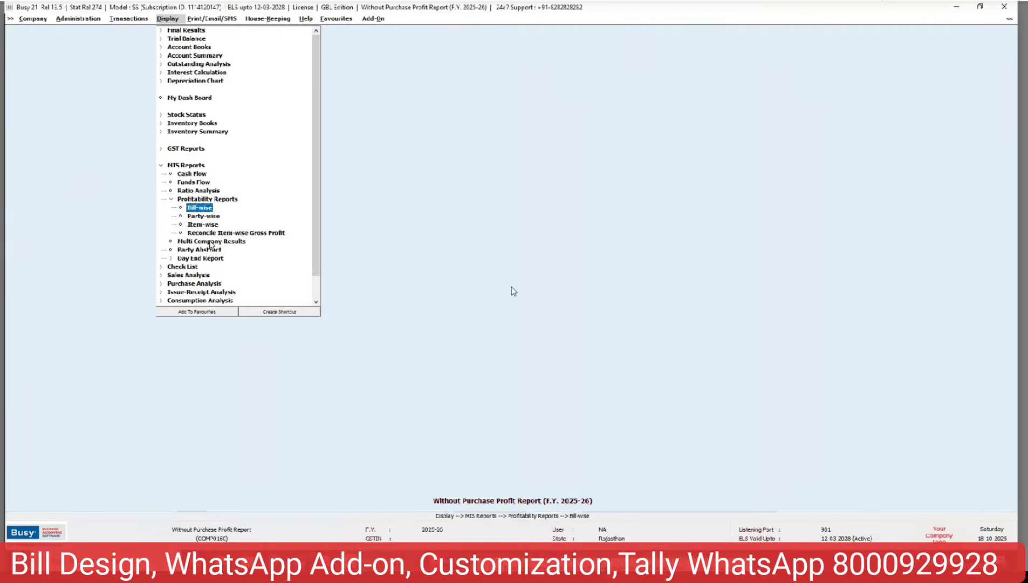
pyautogui.press('Return')
# - Generate the bill-wise profitability for all voucher series, 01-04-2025 to 02-04-2025, on Self Evaluation cost without item details, and select voucher 2/2025-26
pyautogui.press('Return')
pyautogui.press('Return')
pyautogui.press('Return')
pyautogui.press('Return')
pyautogui.press('Return')
pyautogui.press('Return')
pyautogui.press('Return')
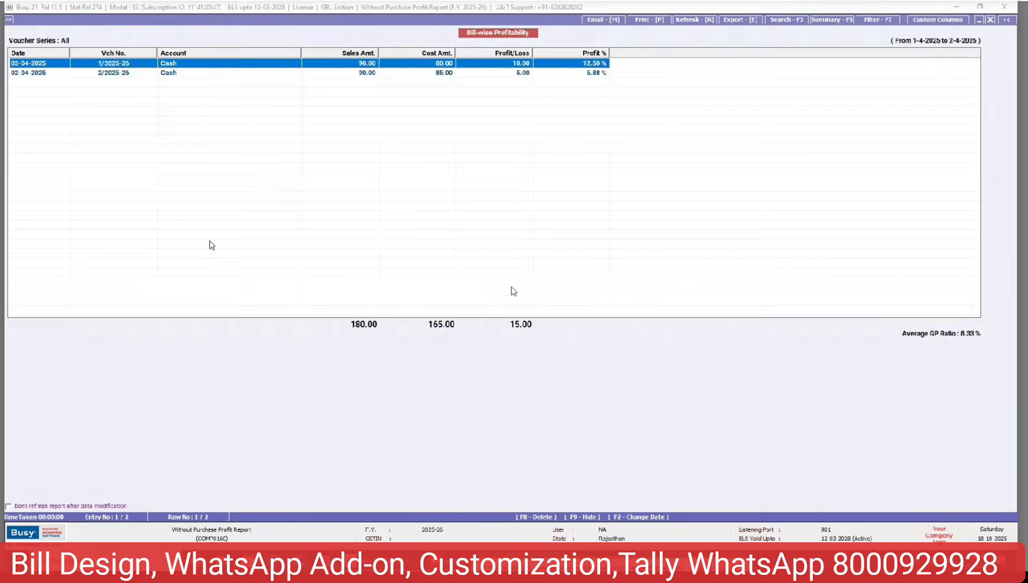
pyautogui.press('Down')
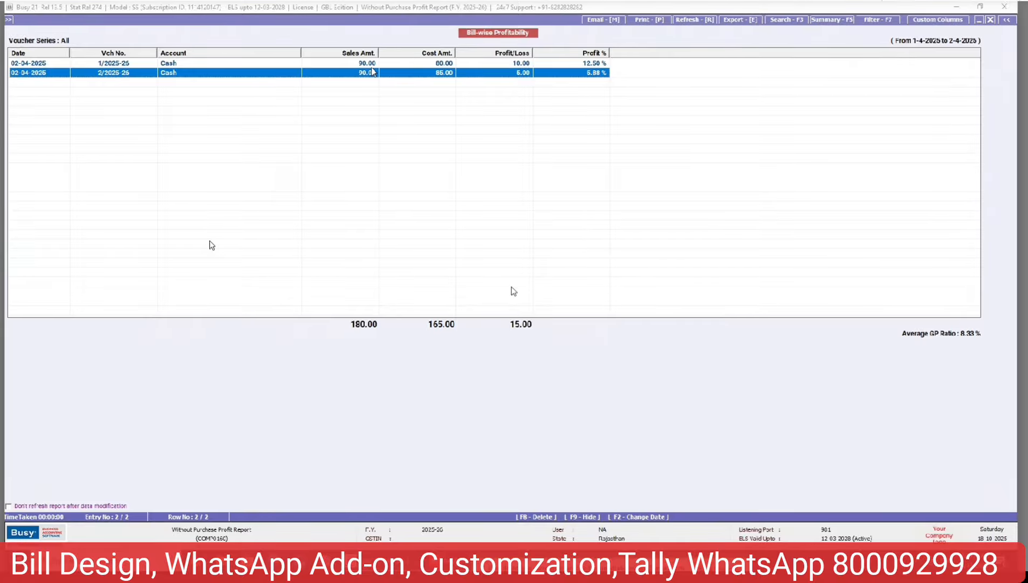
# - Rerun the bill-wise profitability report for the same dates with item details shown, and select the Cdm 10/- row
pyautogui.press('Escape')
pyautogui.press('Return')
pyautogui.press('Return')
pyautogui.press('Return')
pyautogui.press('Return')
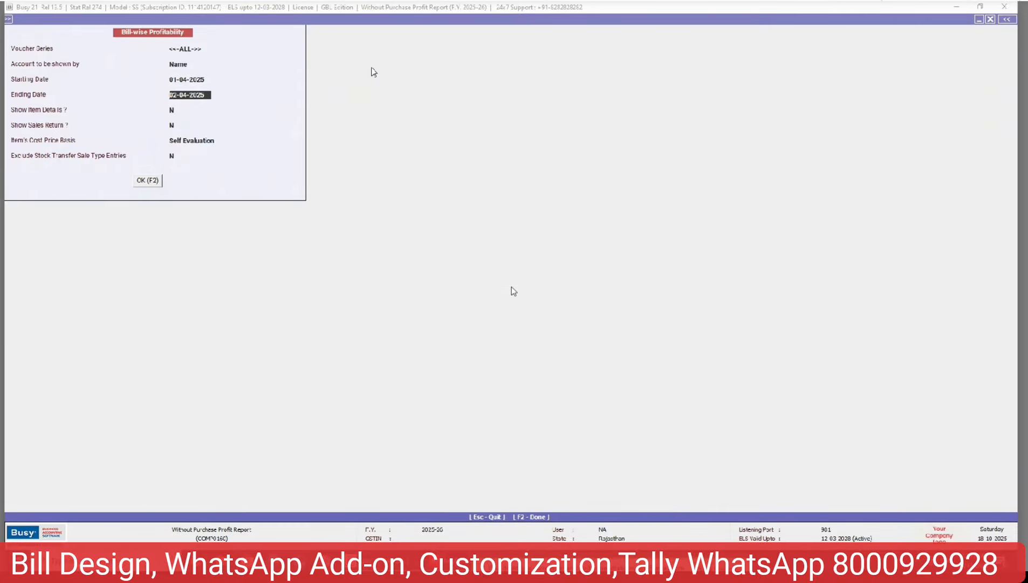
pyautogui.press('Return')
pyautogui.press('Return')
pyautogui.press('Return')
pyautogui.press('Return')
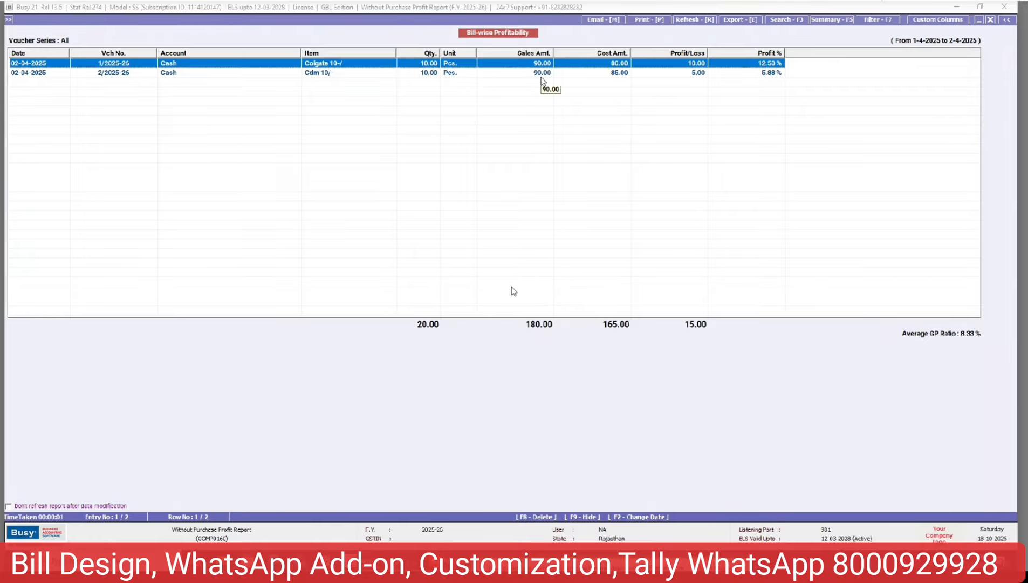
pyautogui.click(619, 75)
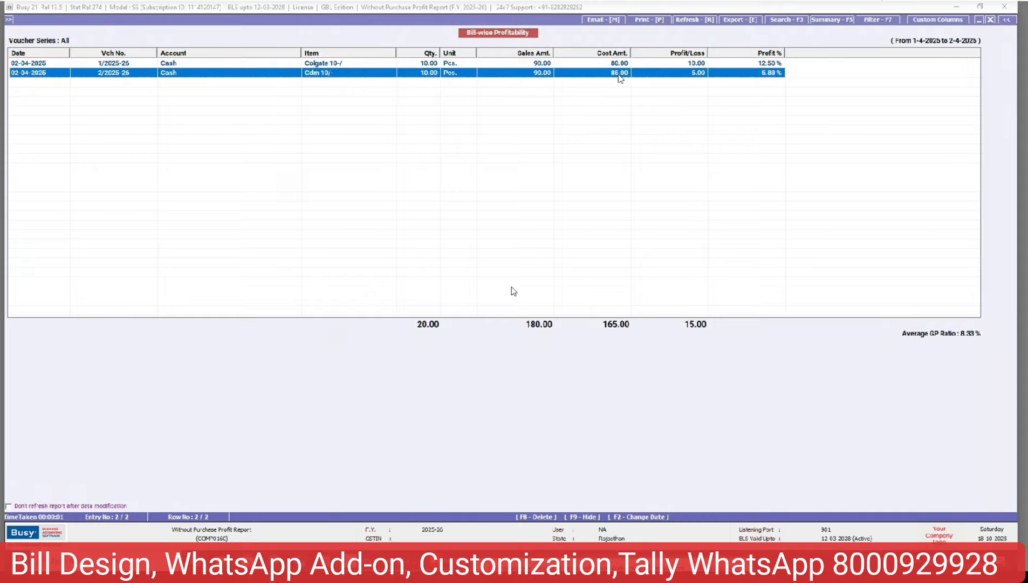